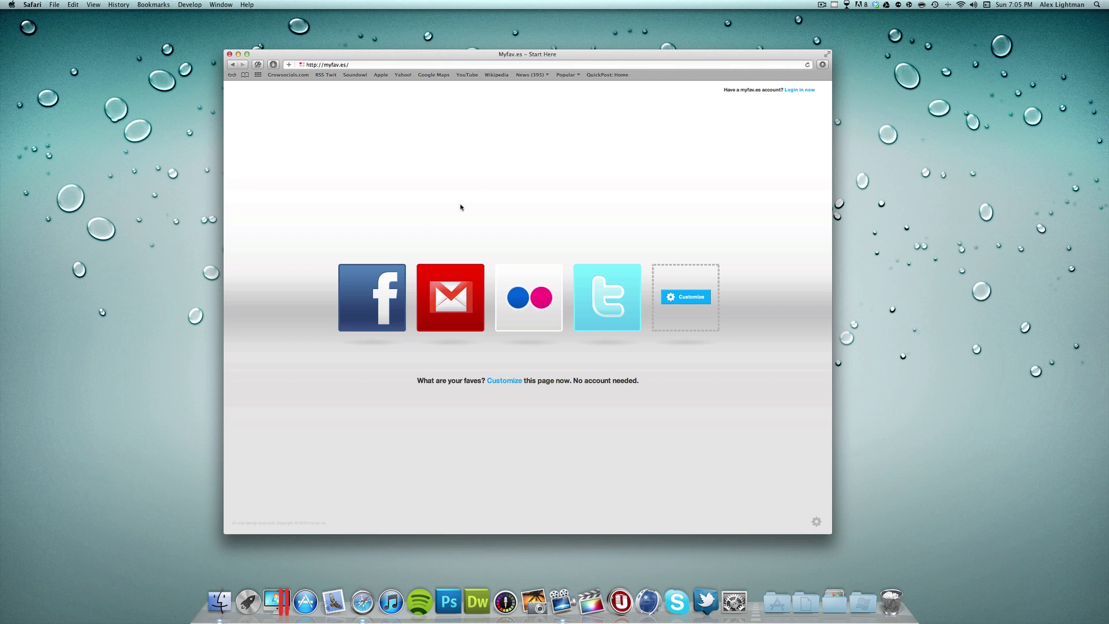
- Sign in to MyFav.es with a Google account and allow it to access the account details
click(802, 91)
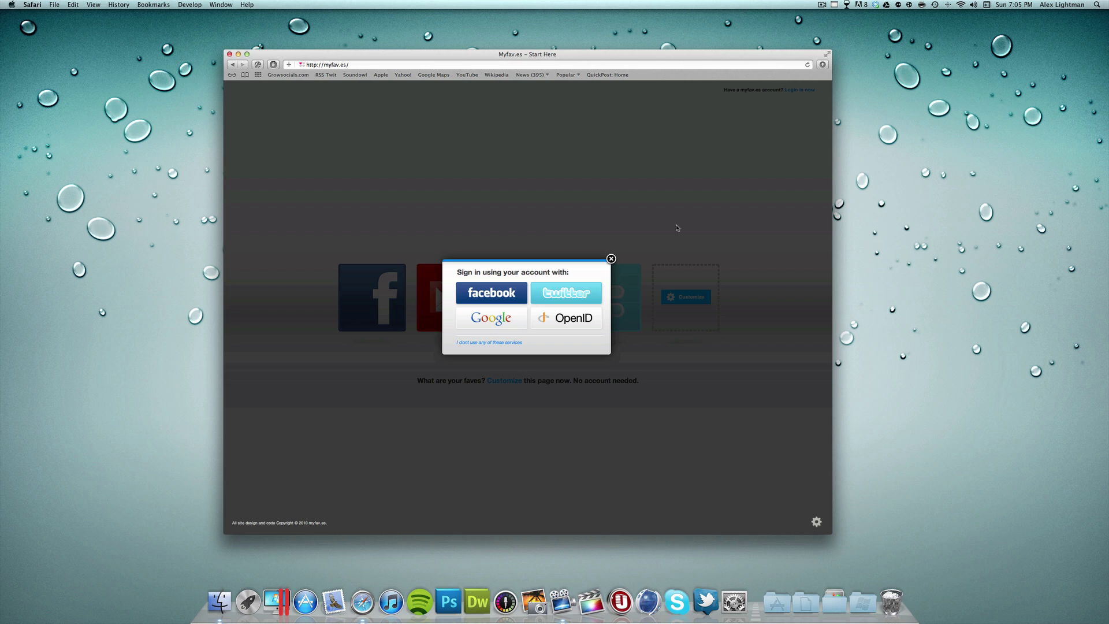
click(480, 325)
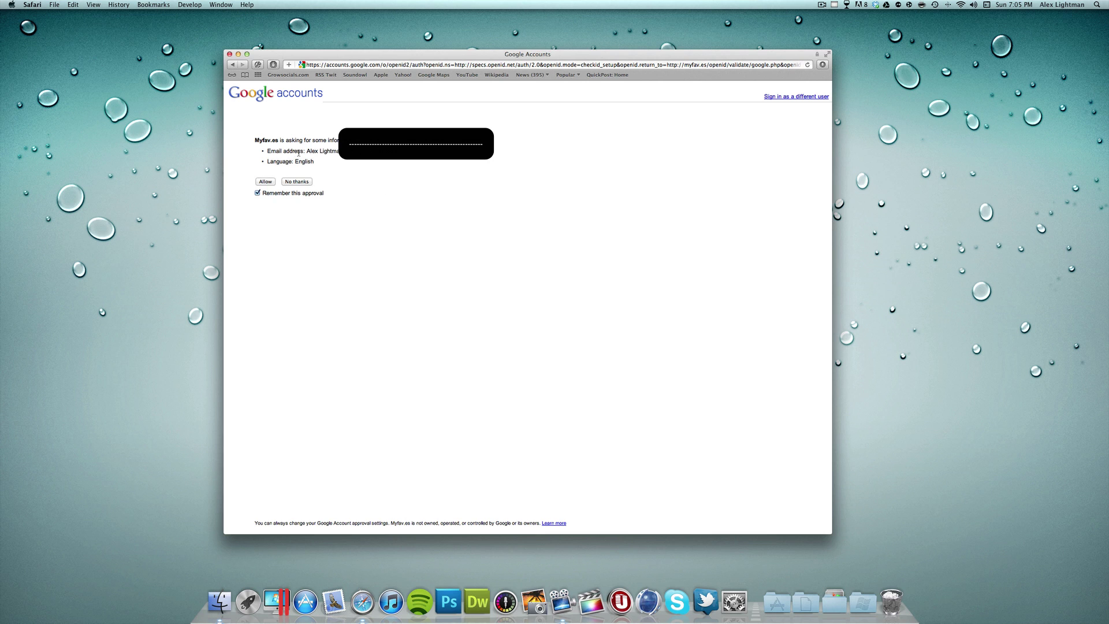
click(275, 183)
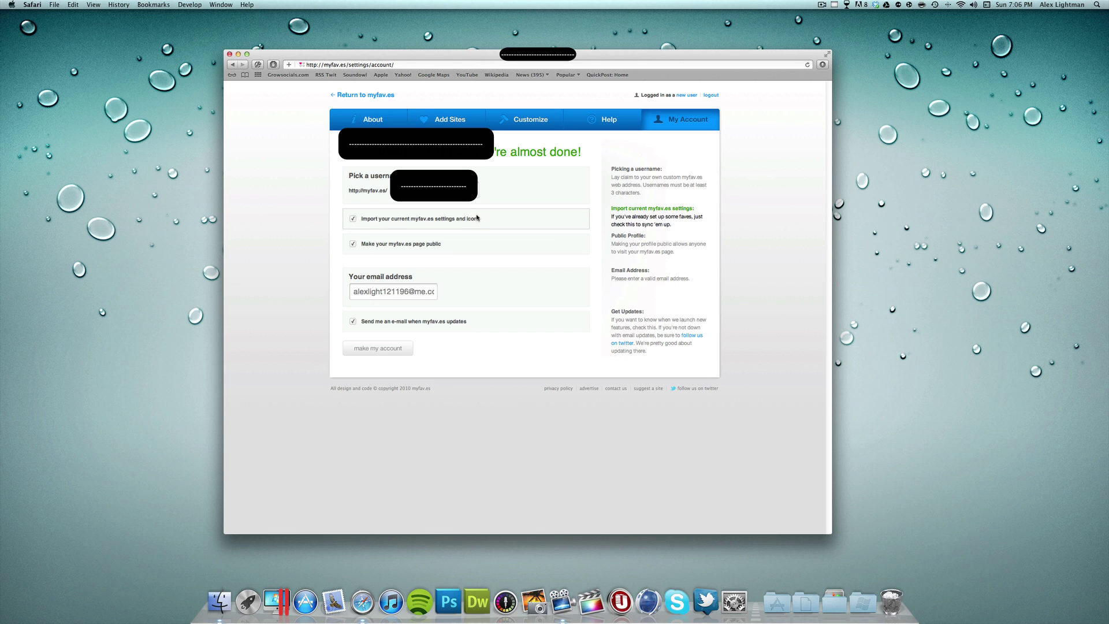
- Create the account with the public page and update e-mail options unchecked
click(353, 244)
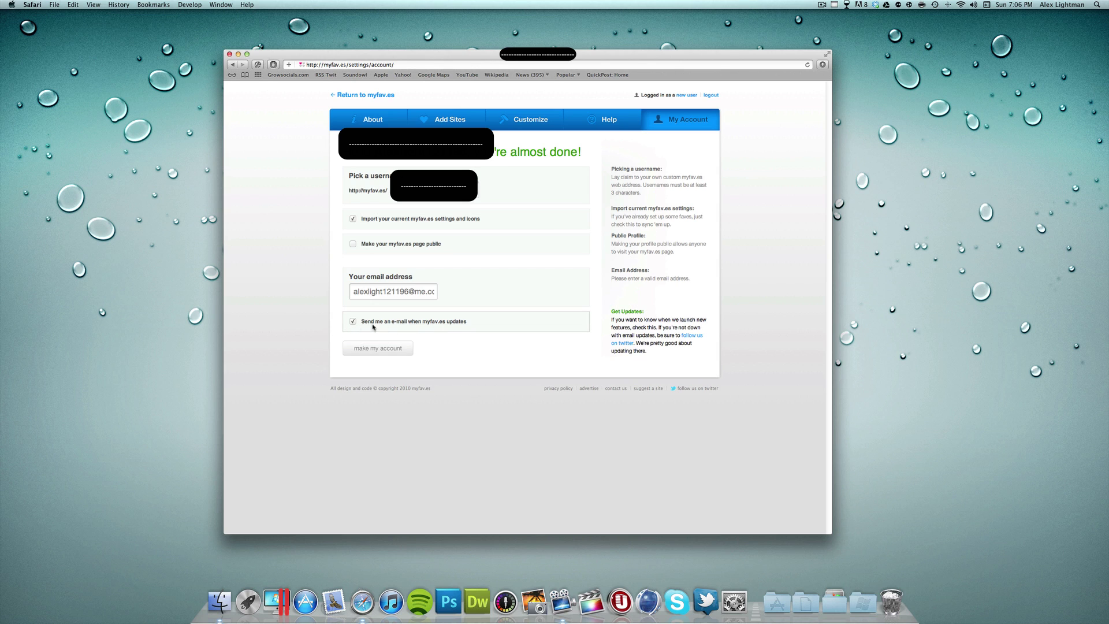
click(353, 324)
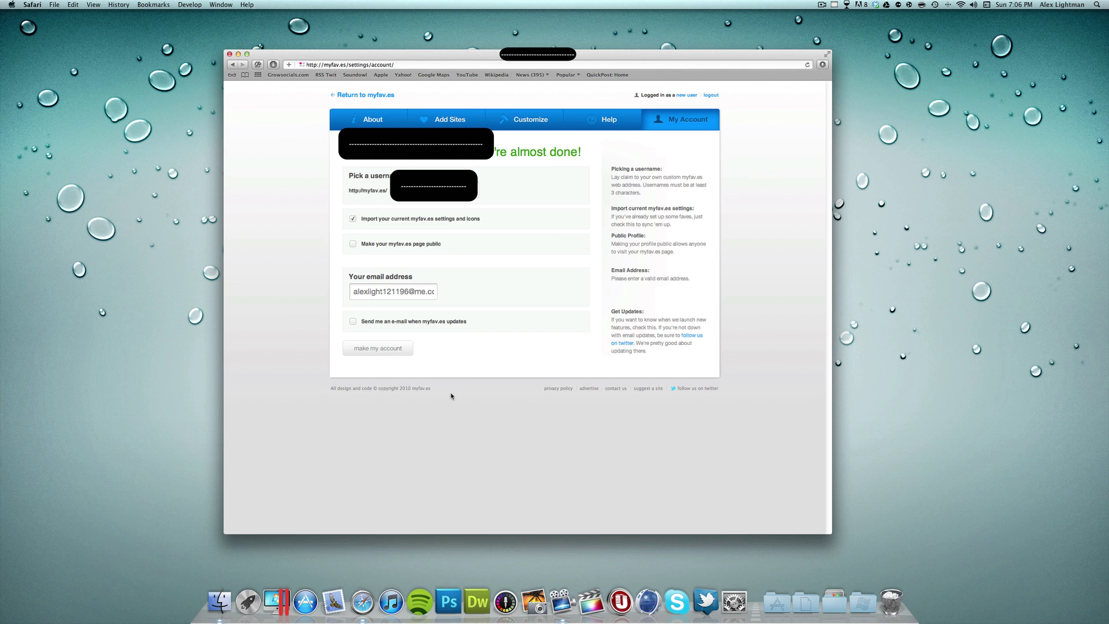
click(386, 354)
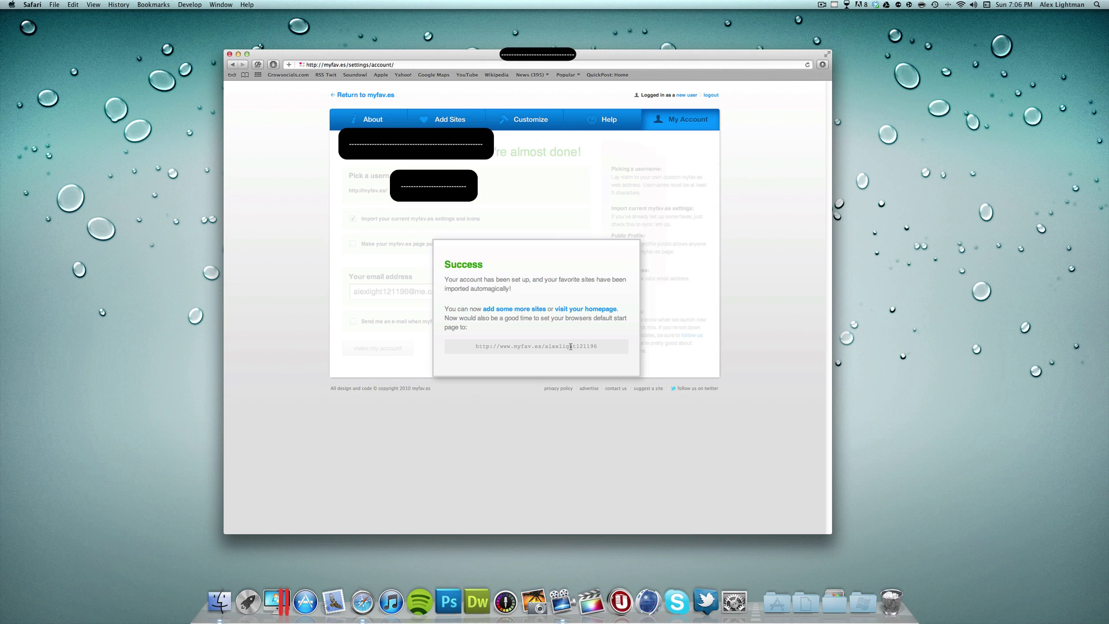
- Open the new homepage, go to Add Sites, and browse the Featured Sites list
click(568, 310)
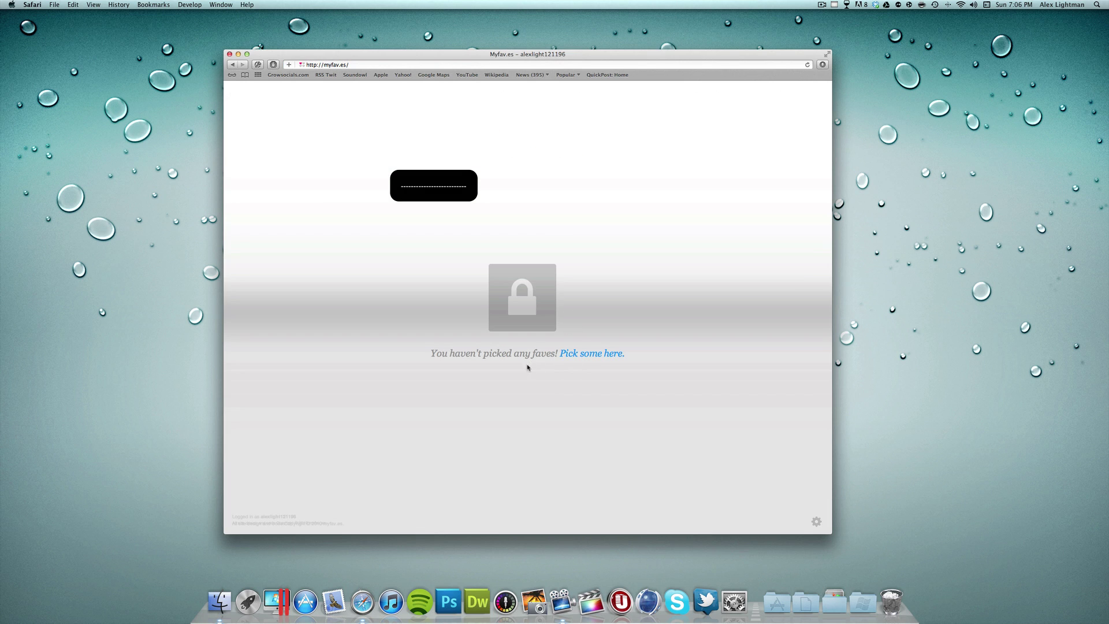
click(582, 355)
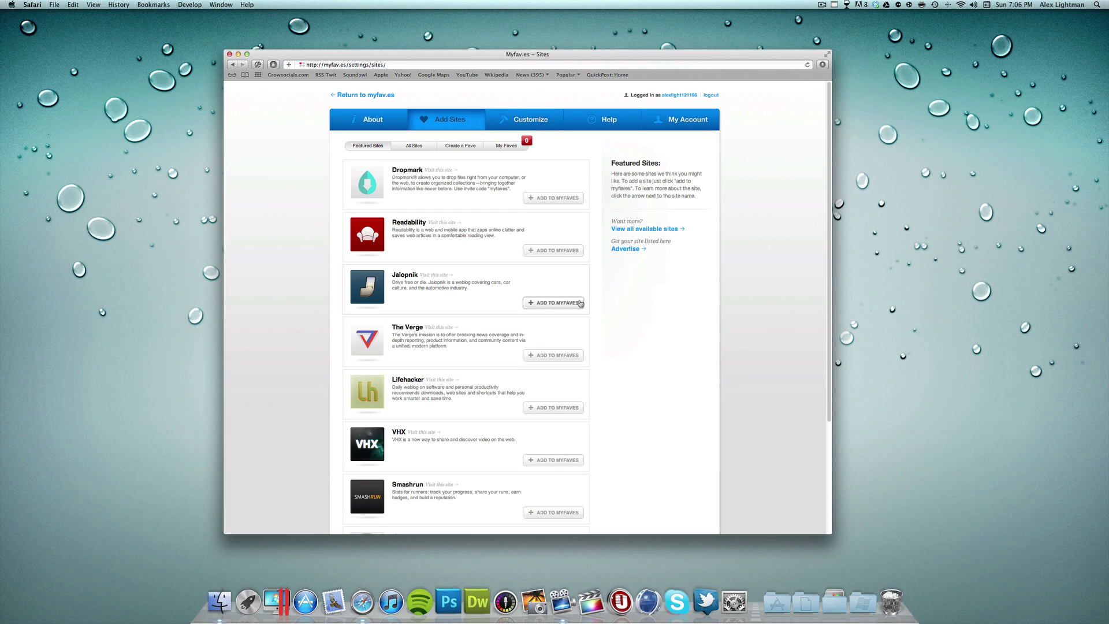
scroll(456, 253, down, 1)
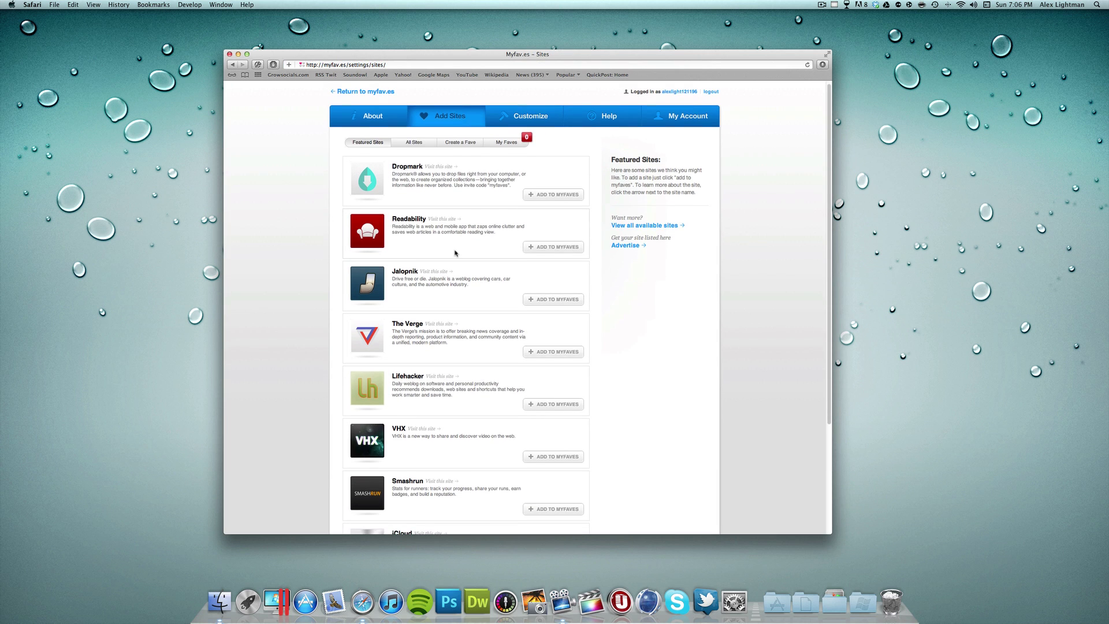
scroll(480, 199, down, 3)
scroll(482, 197, down, 4)
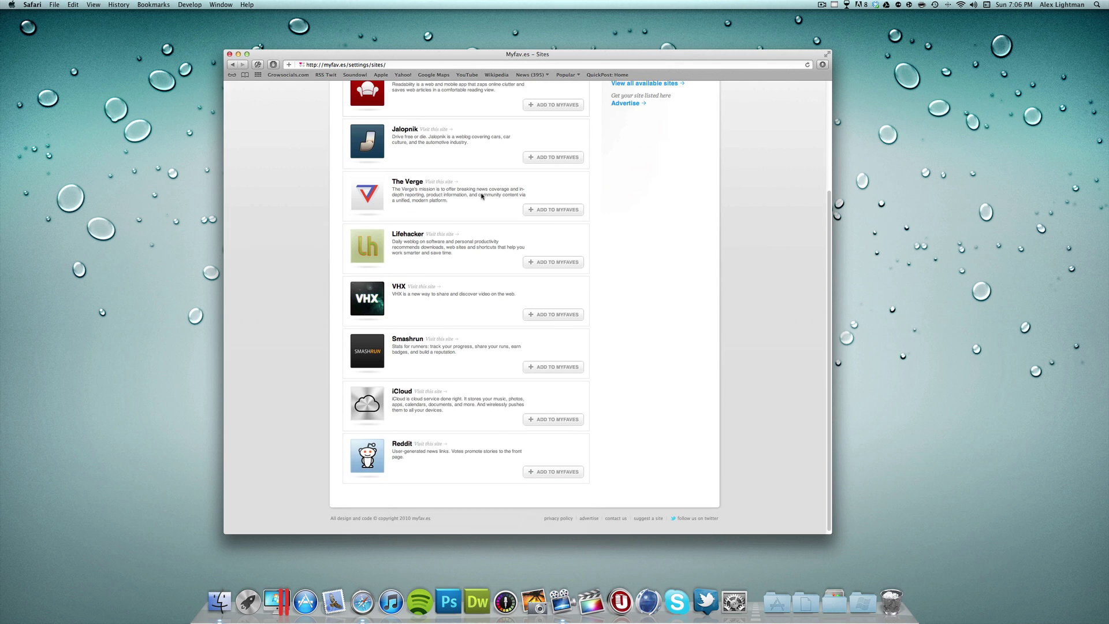
scroll(482, 197, up, 2)
scroll(482, 196, up, 6)
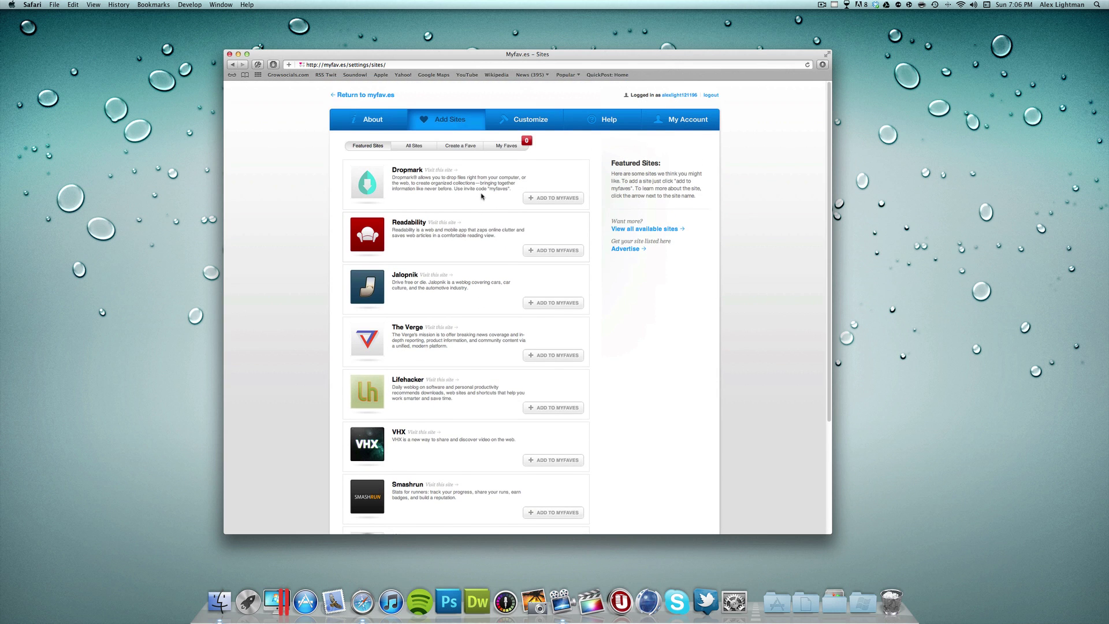
- Switch to the full alphabetical site list and add YouTube to the faves
click(414, 147)
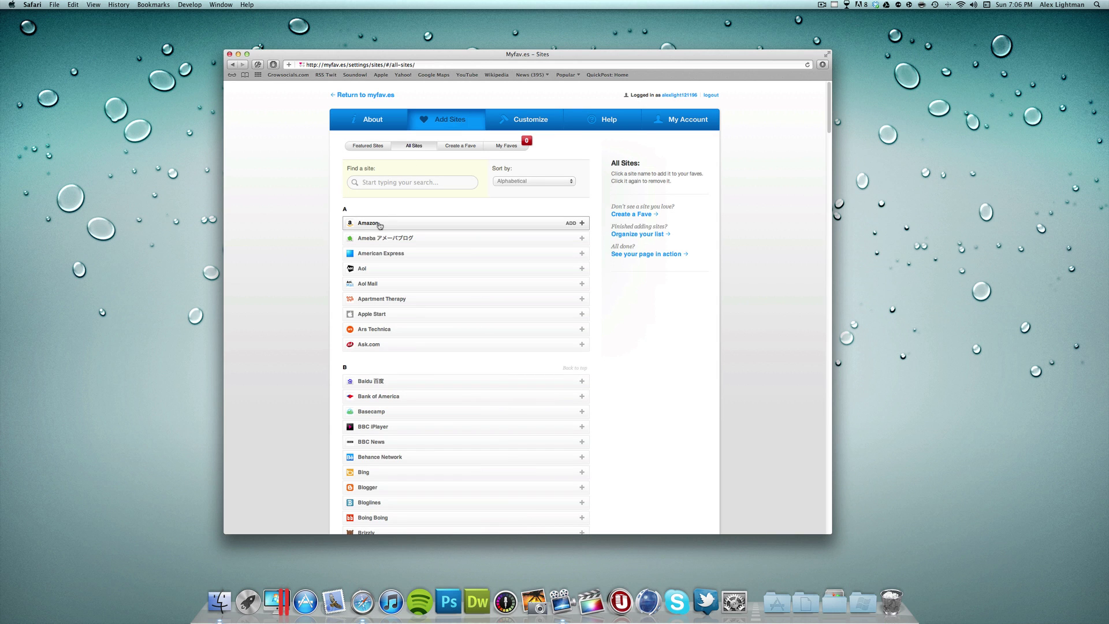
scroll(380, 225, down, 20)
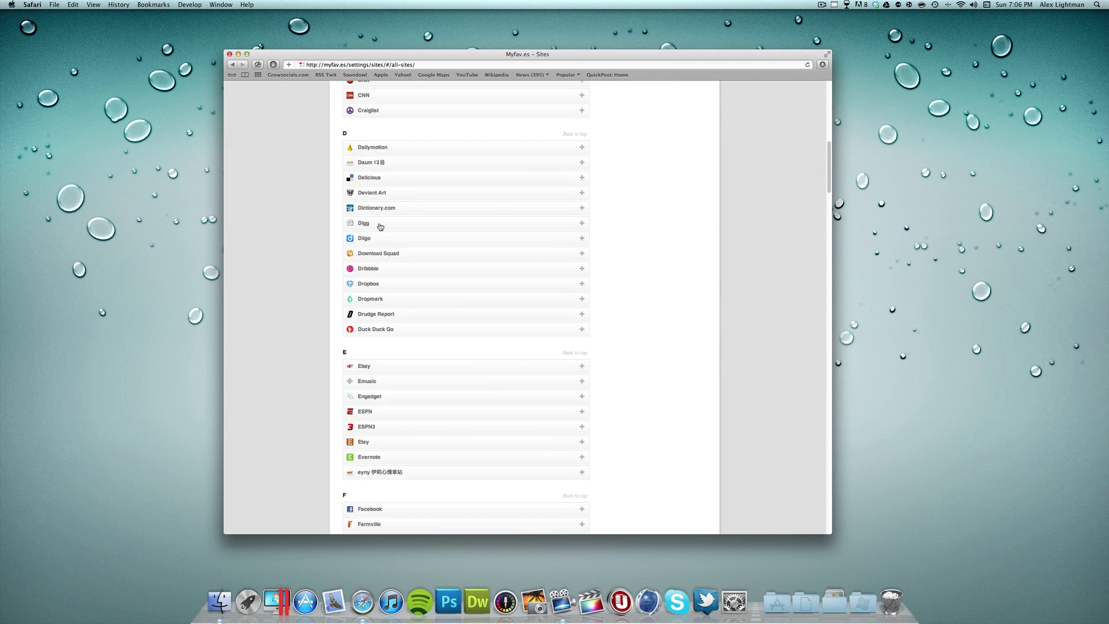
scroll(378, 229, down, 20)
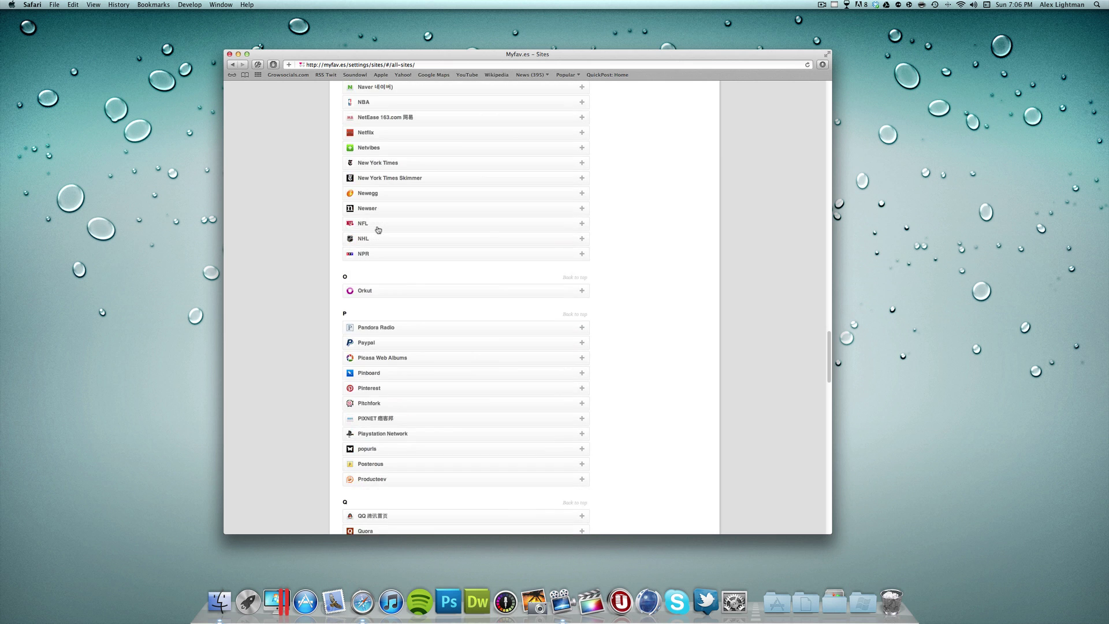
scroll(378, 229, down, 20)
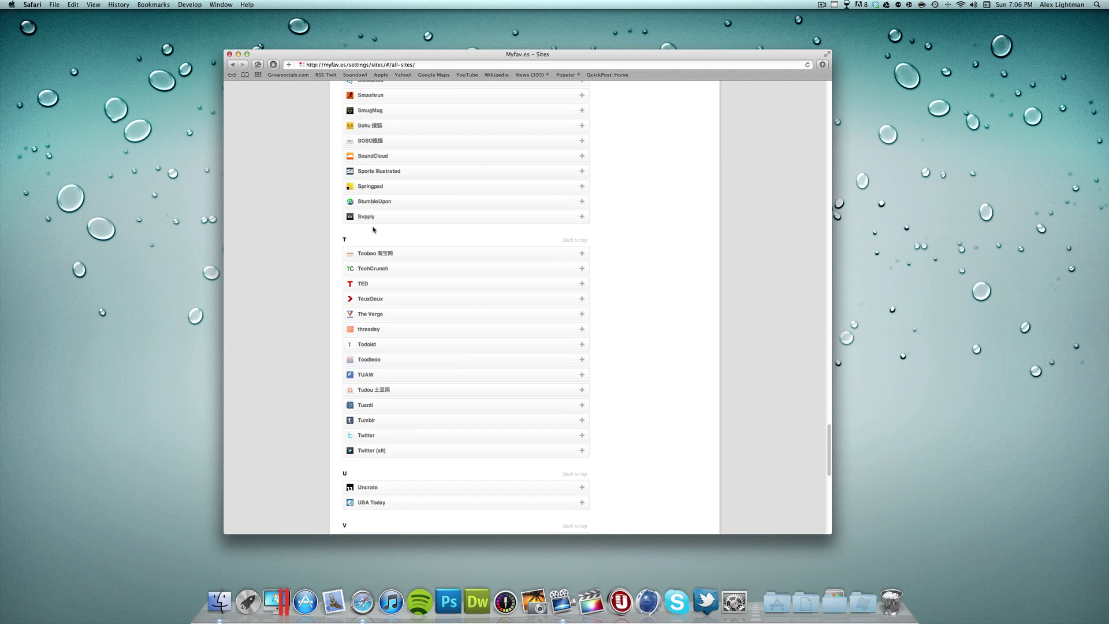
scroll(372, 228, down, 10)
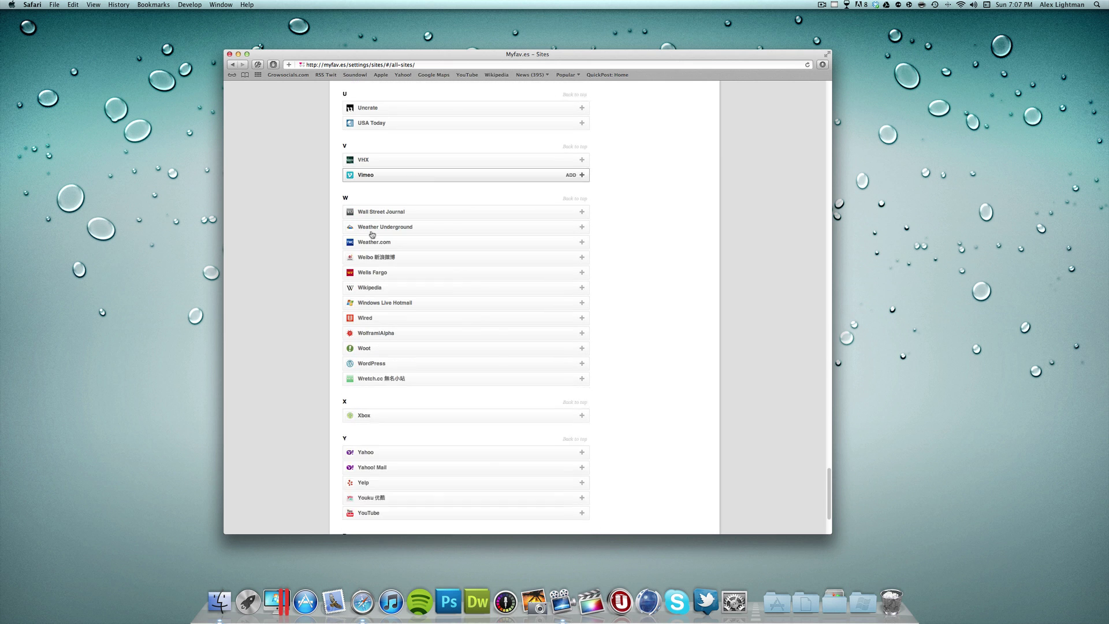
scroll(372, 234, down, 2)
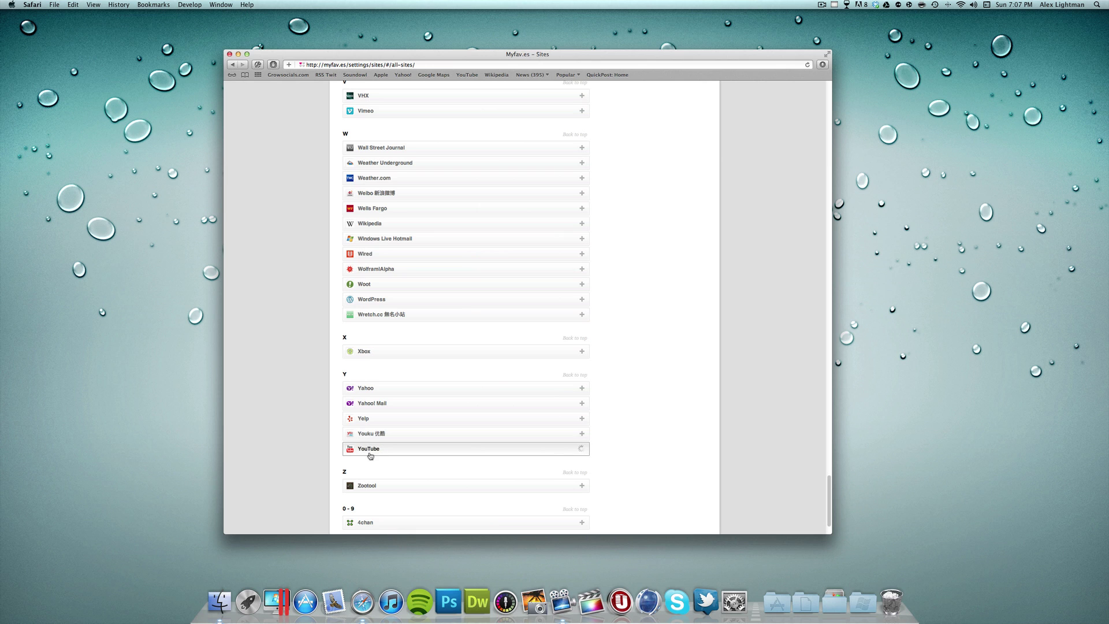
click(391, 455)
- Add Twitter and Facebook to the faves from the all-sites list
scroll(396, 406, up, 6)
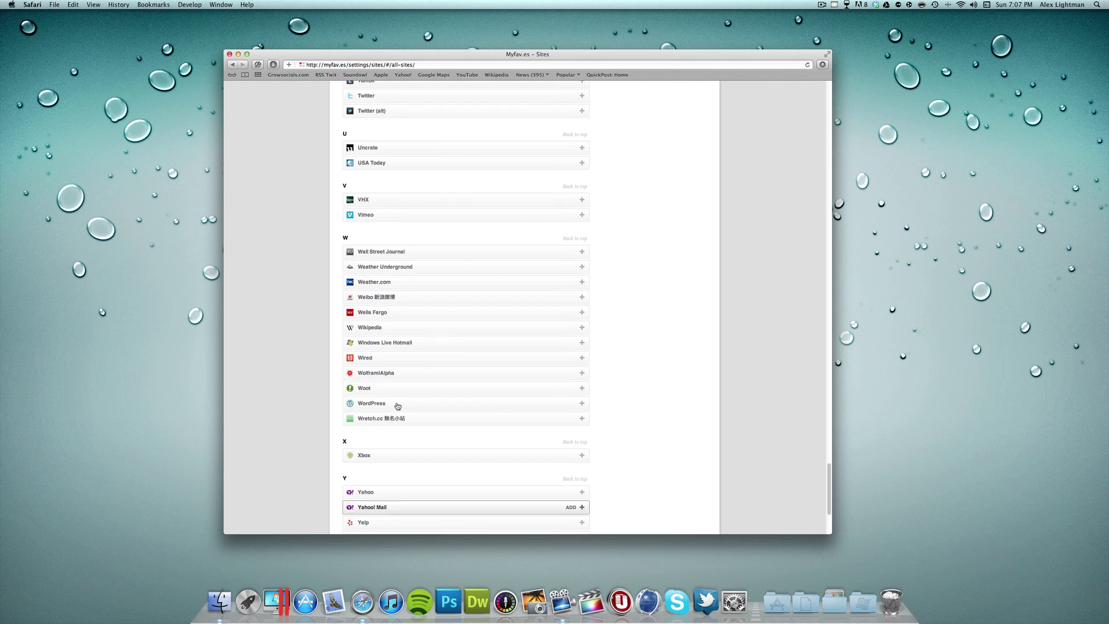
scroll(398, 406, up, 2)
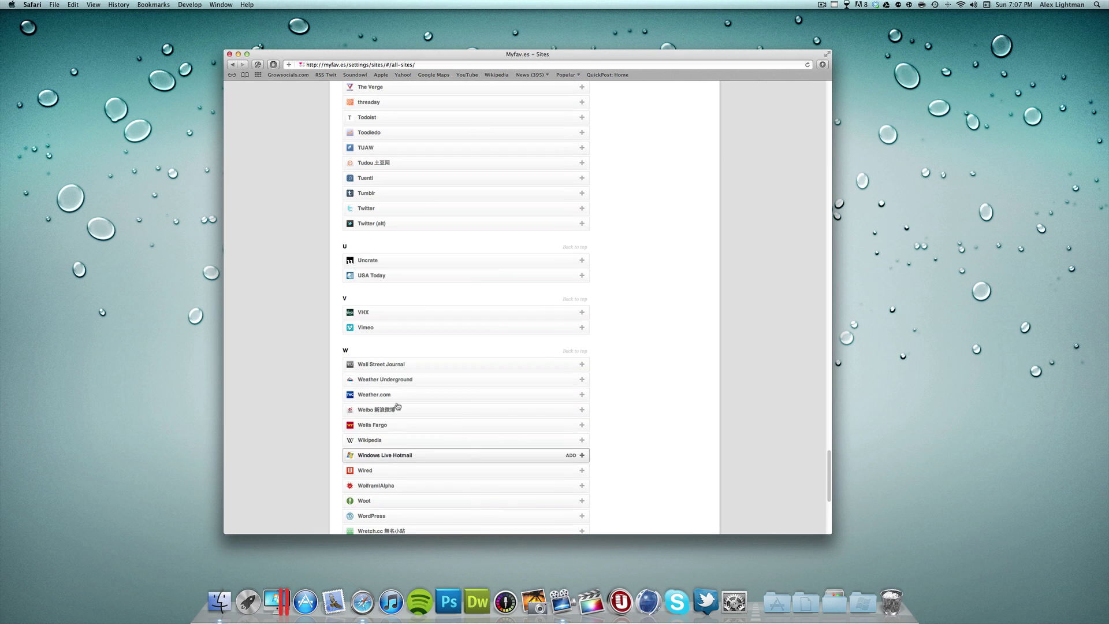
click(387, 211)
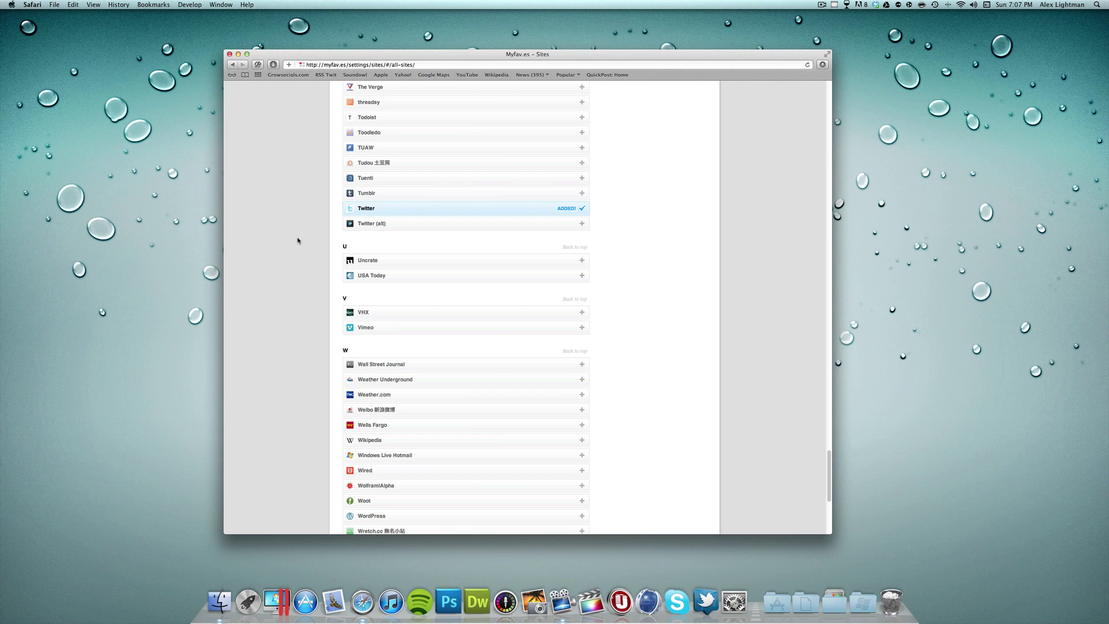
scroll(298, 240, up, 3)
scroll(298, 240, up, 10)
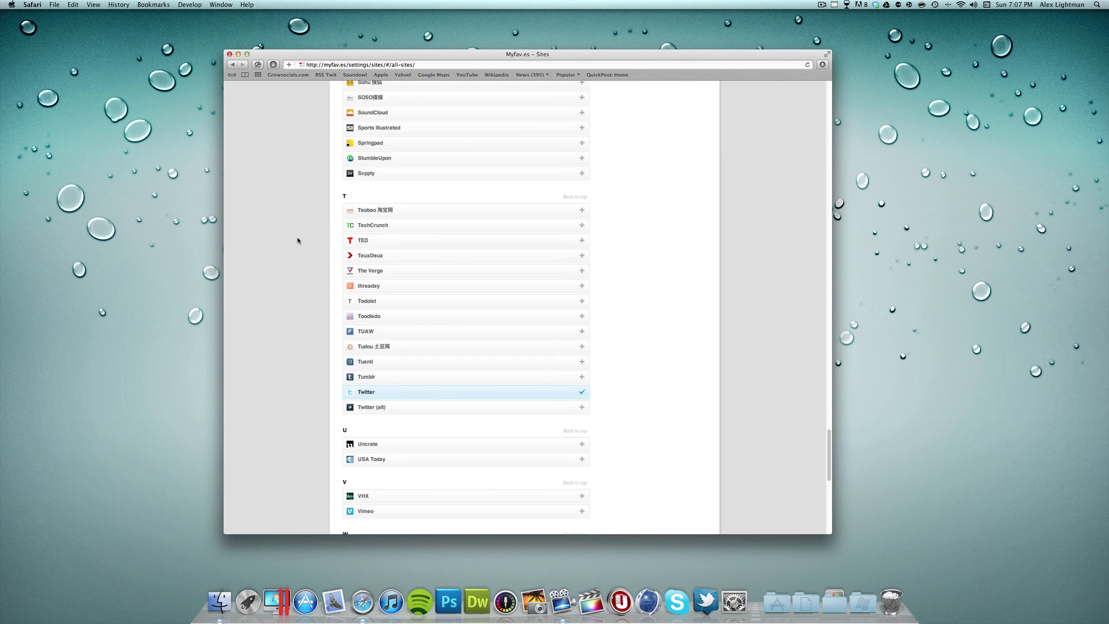
scroll(298, 240, up, 20)
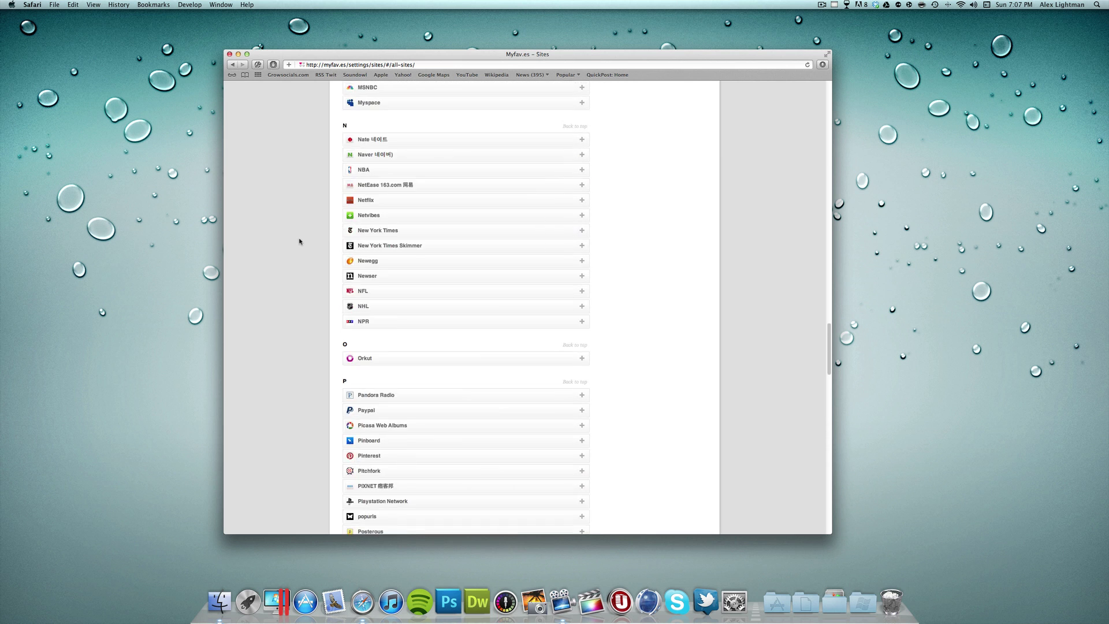
scroll(299, 242, up, 20)
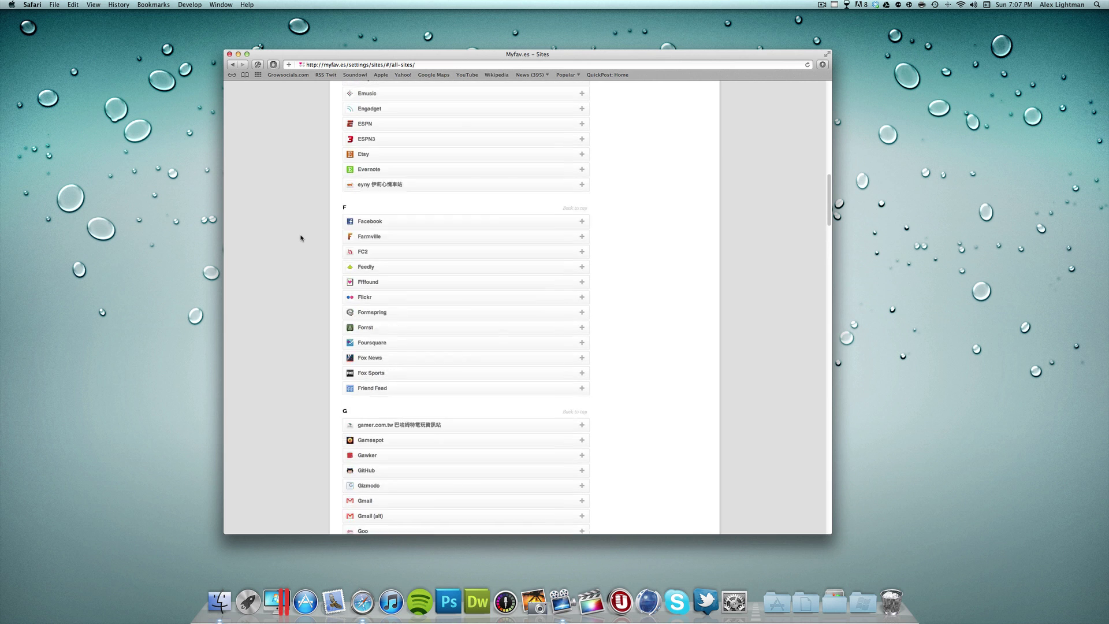
scroll(300, 237, up, 5)
scroll(300, 237, down, 8)
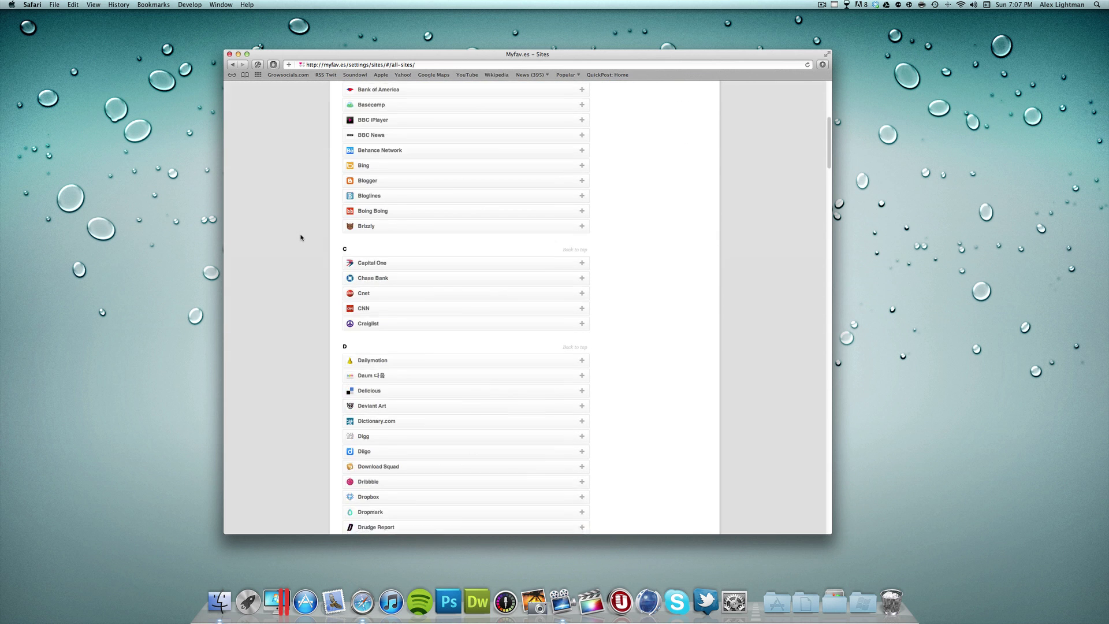
scroll(300, 237, down, 10)
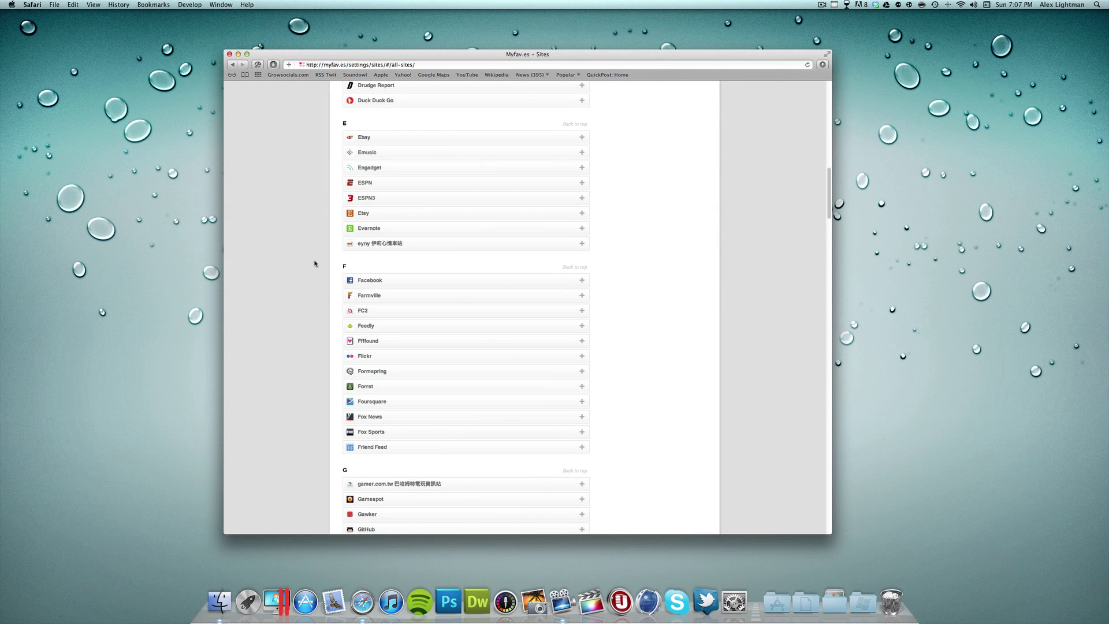
scroll(317, 364, down, 3)
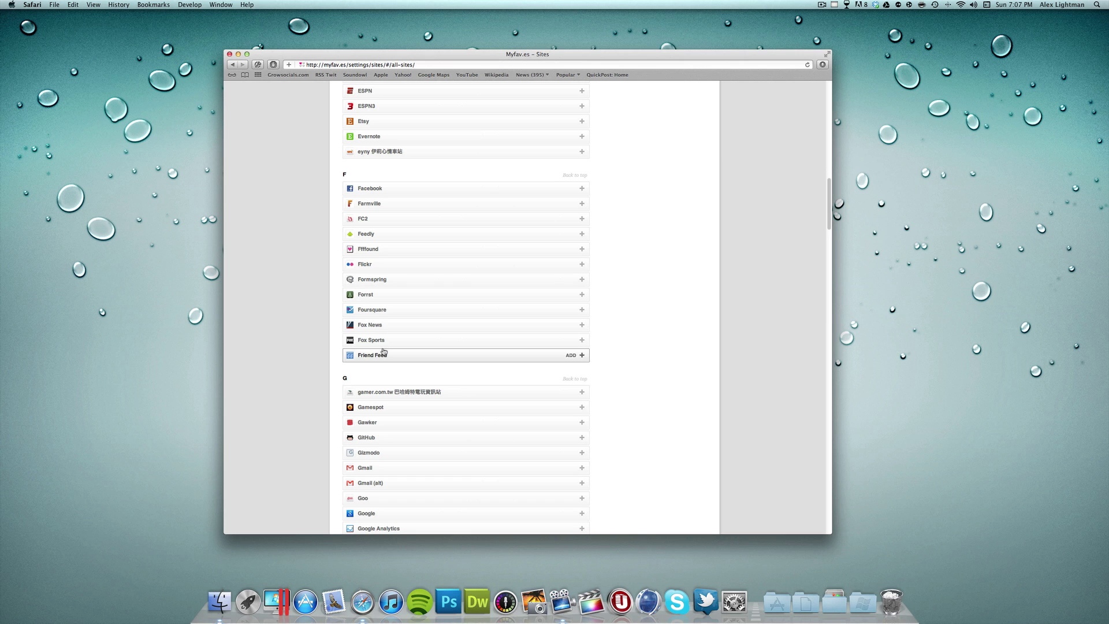
click(381, 189)
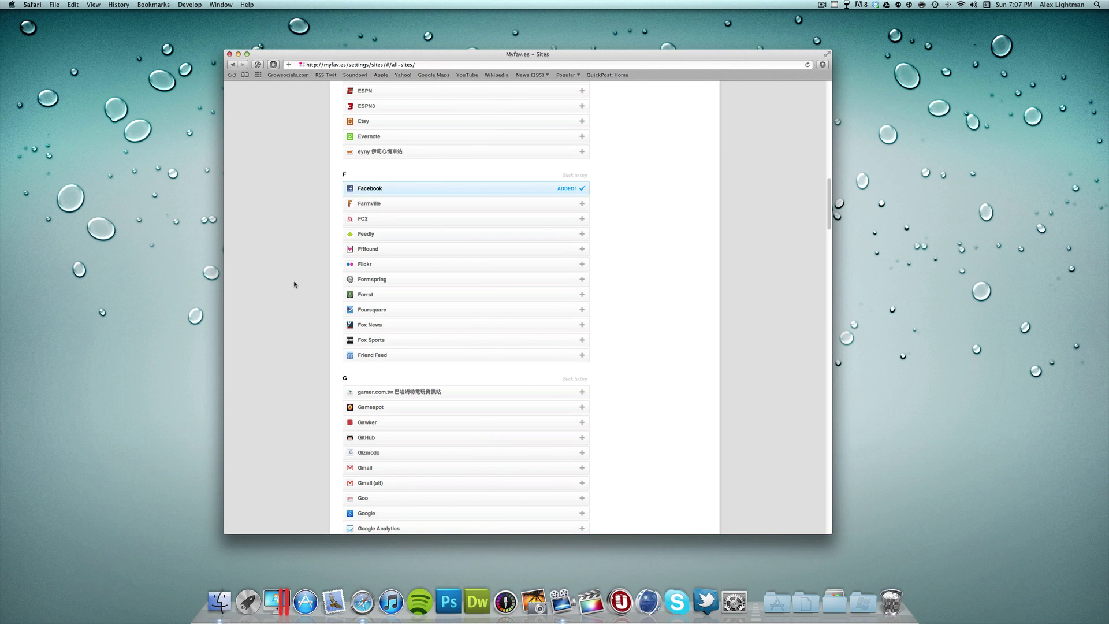
- Add Amazon and NHL to the favourite sites
scroll(292, 286, up, 2)
scroll(293, 285, up, 9)
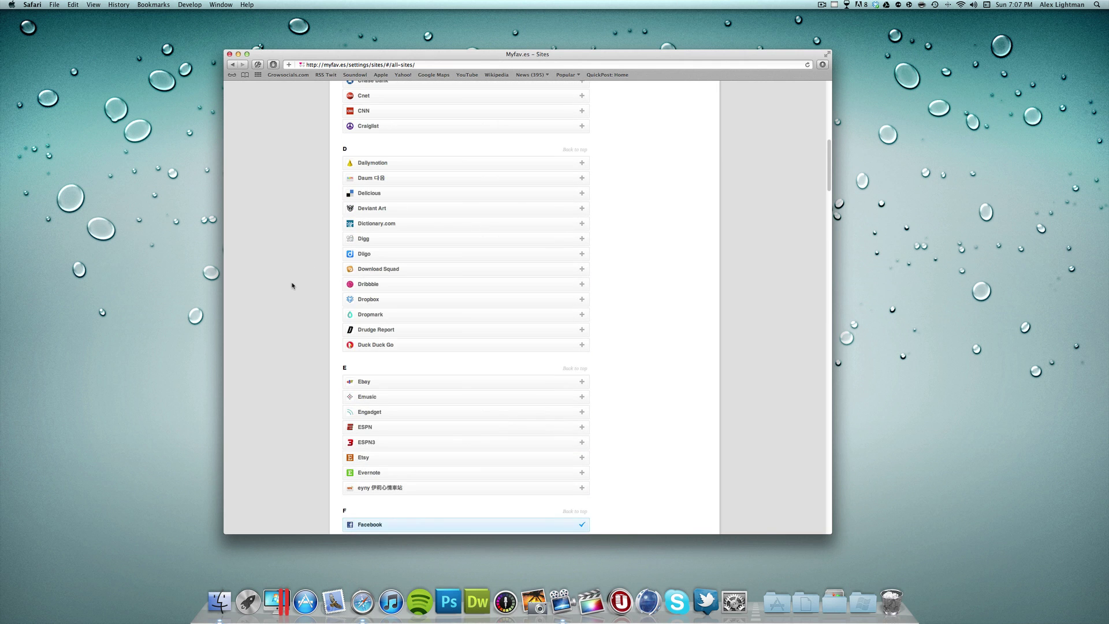
scroll(292, 285, up, 10)
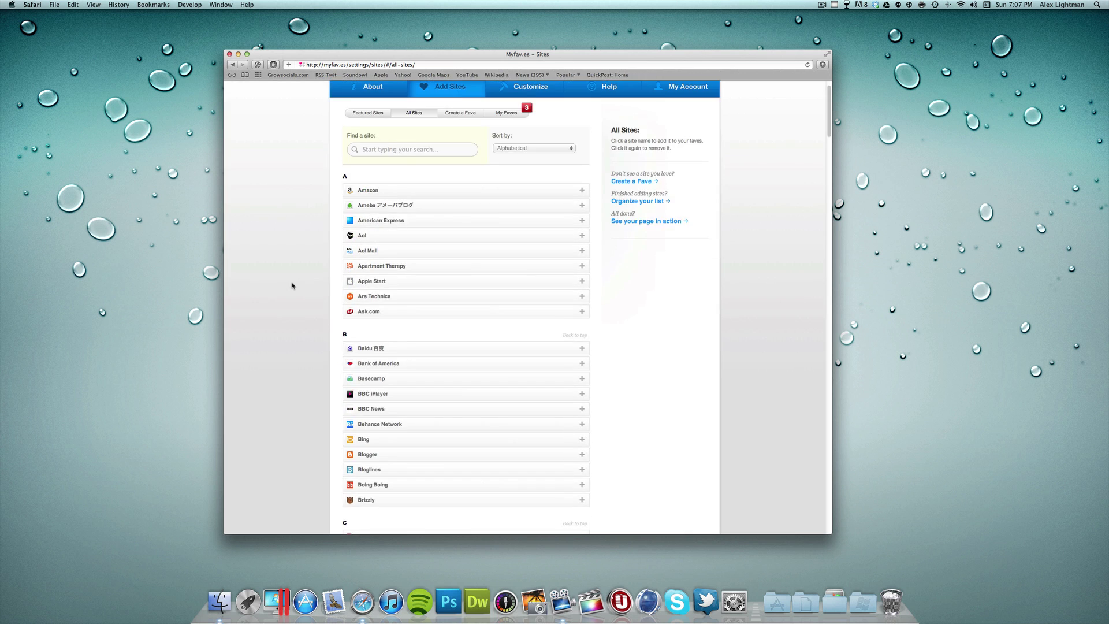
scroll(293, 285, down, 4)
scroll(293, 285, up, 4)
scroll(292, 286, up, 1)
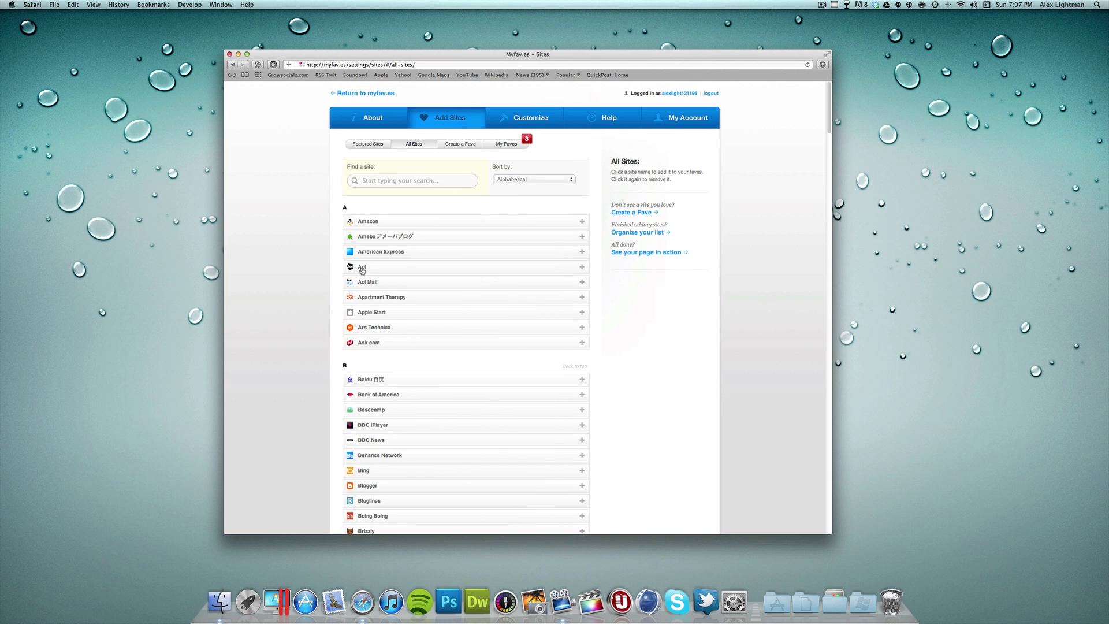
click(370, 223)
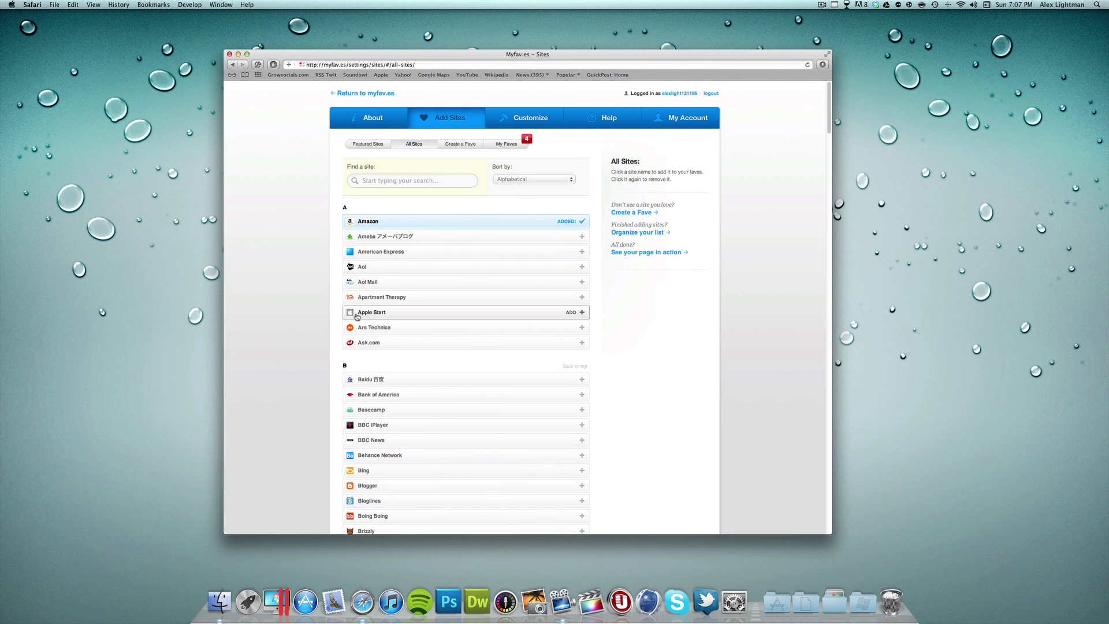
scroll(317, 317, down, 5)
scroll(317, 317, down, 20)
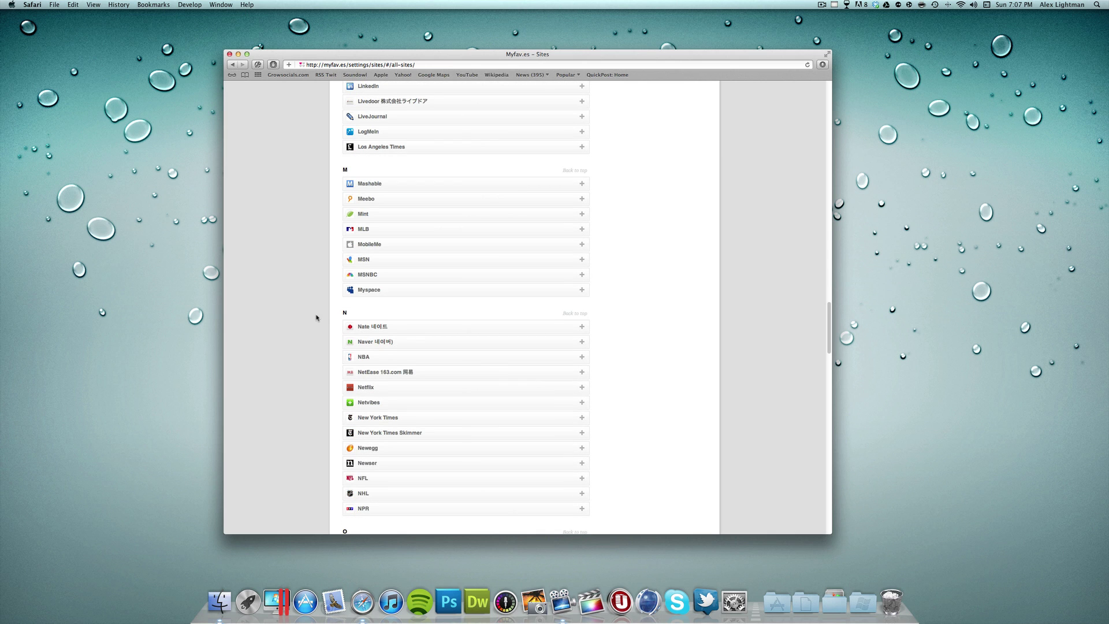
click(370, 490)
- Add Pinterest and Hulu, bringing My Faves to 7
scroll(273, 441, down, 12)
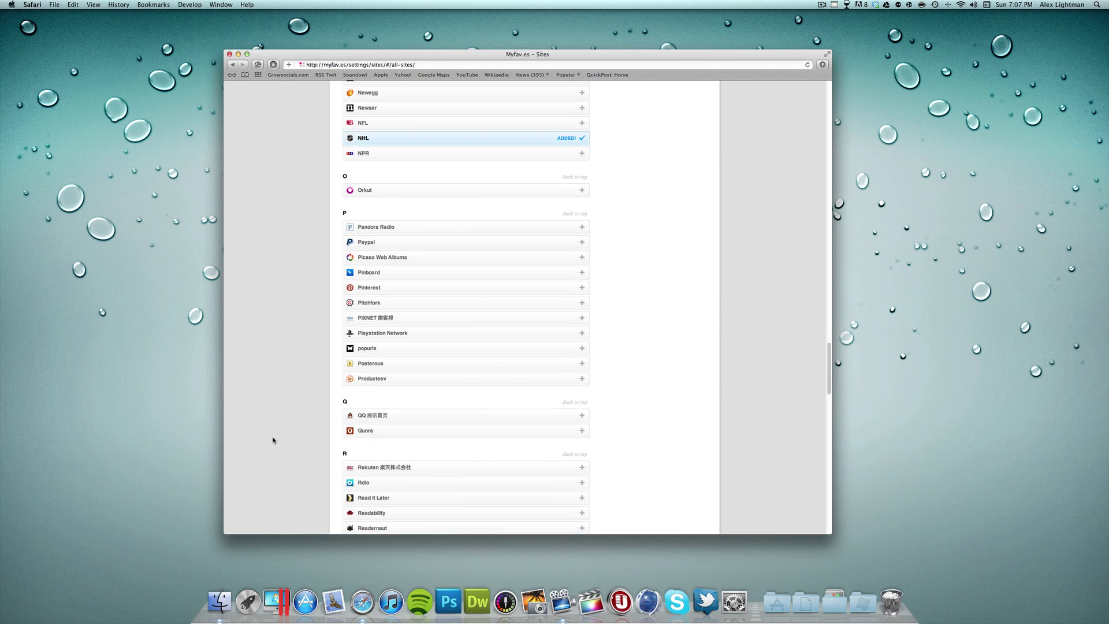
click(384, 288)
scroll(303, 317, down, 2)
scroll(304, 316, down, 14)
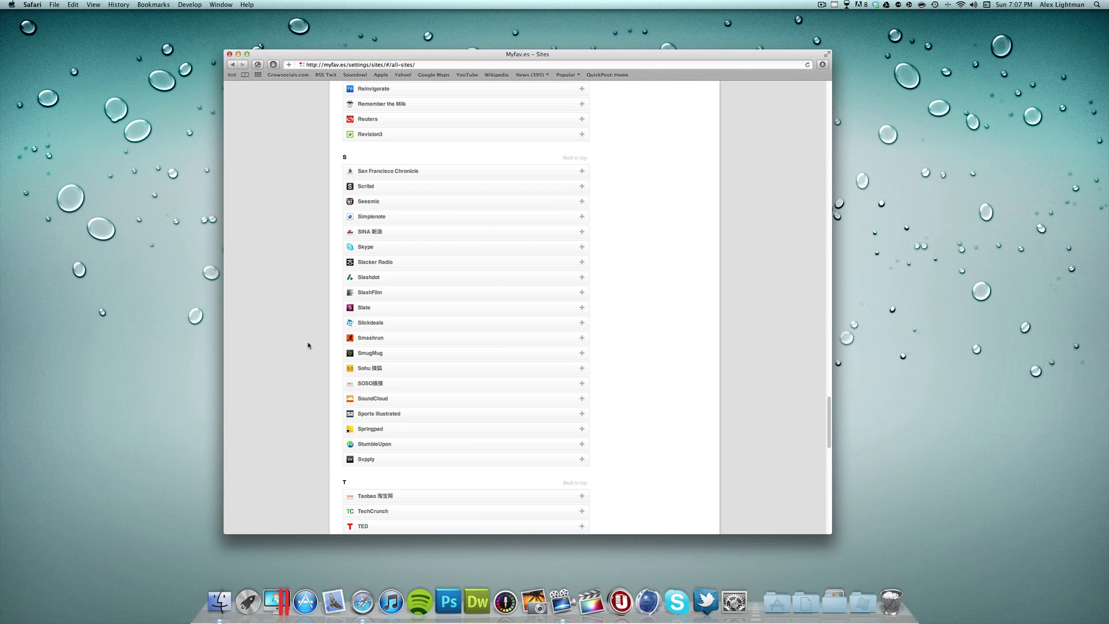
scroll(320, 326, down, 18)
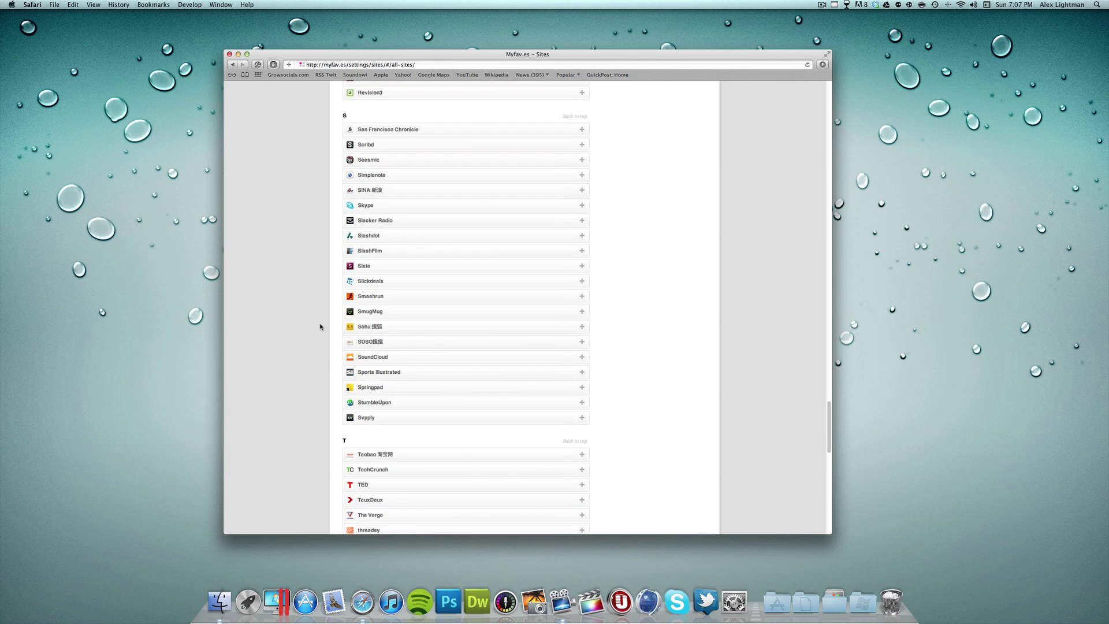
scroll(321, 327, down, 8)
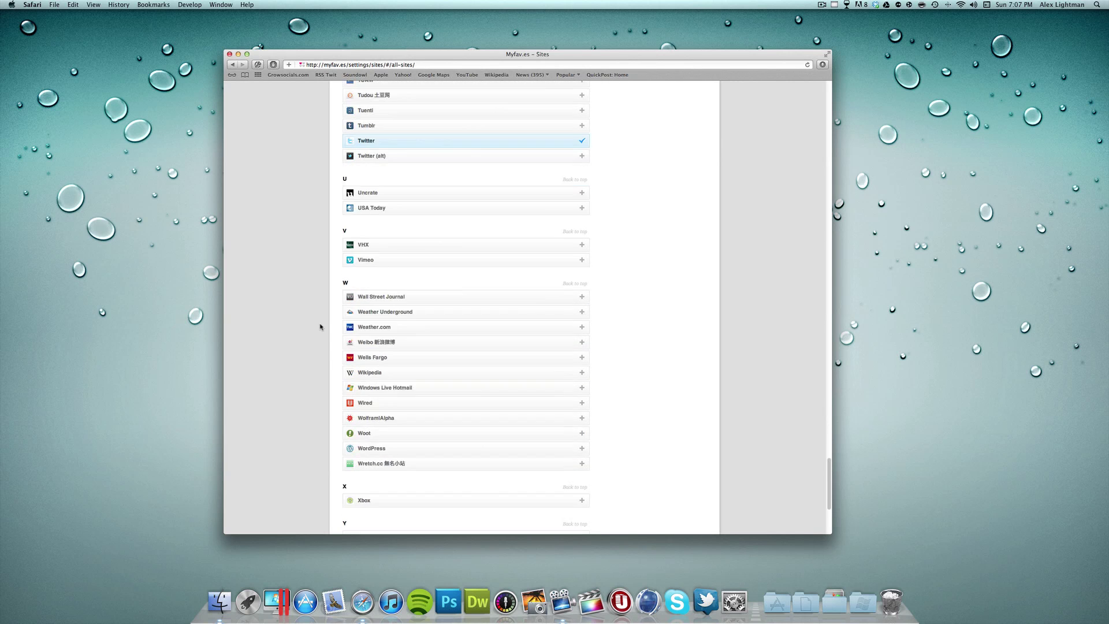
scroll(320, 327, up, 15)
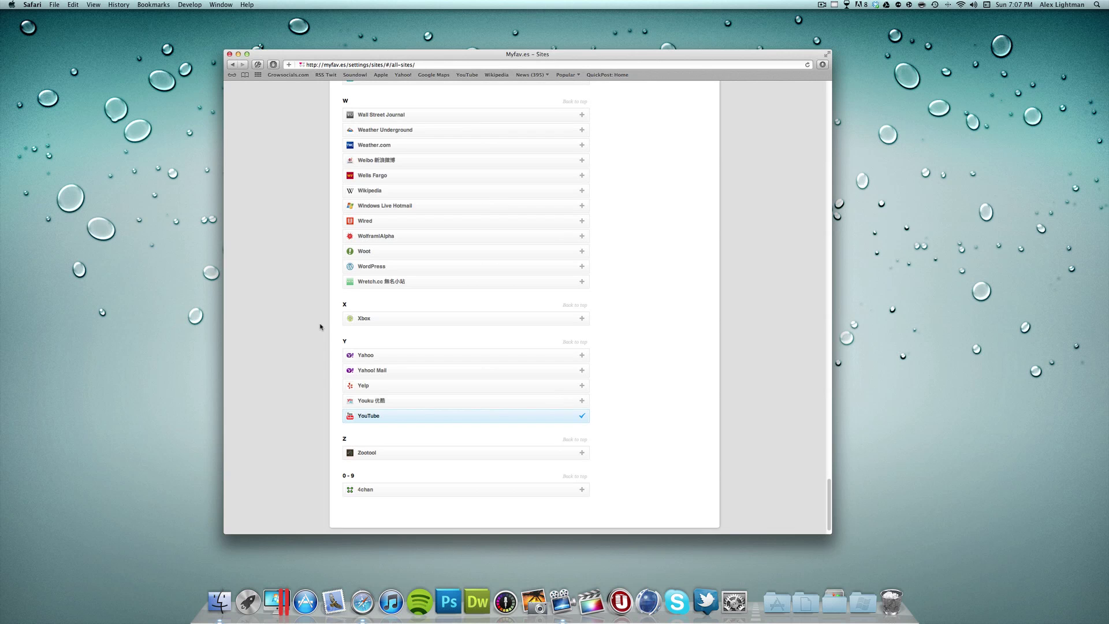
scroll(318, 324, up, 20)
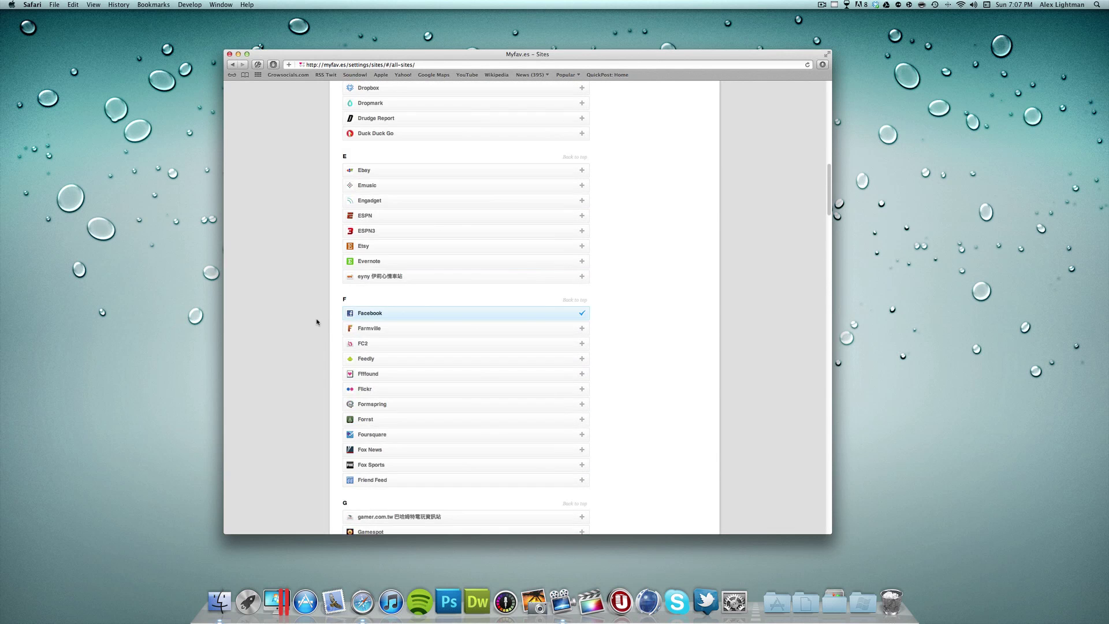
scroll(317, 322, down, 10)
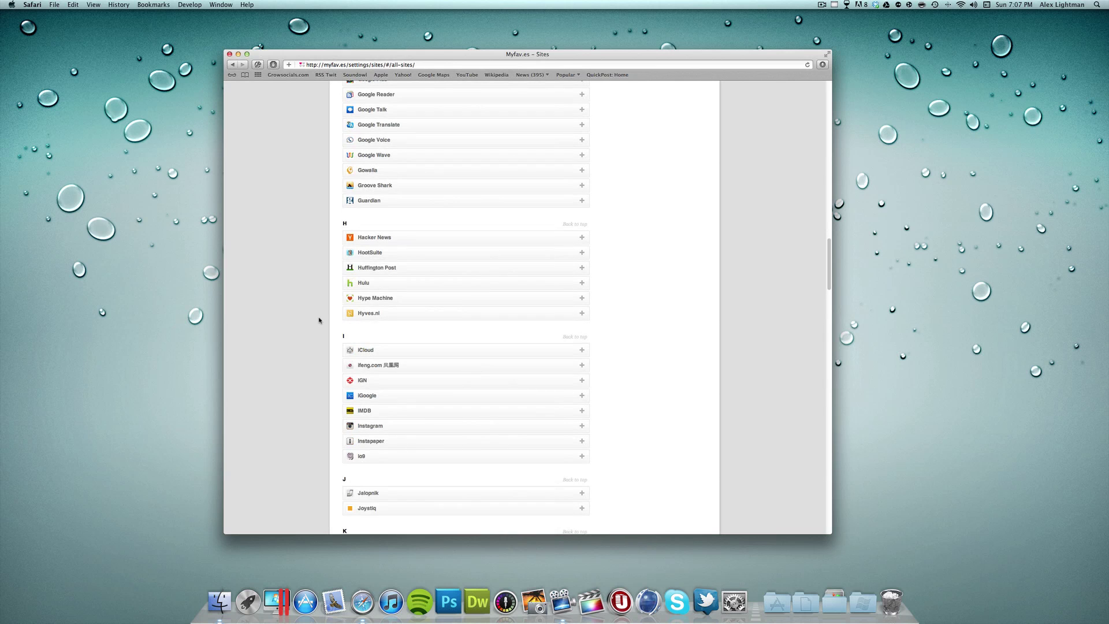
click(347, 286)
scroll(670, 283, up, 15)
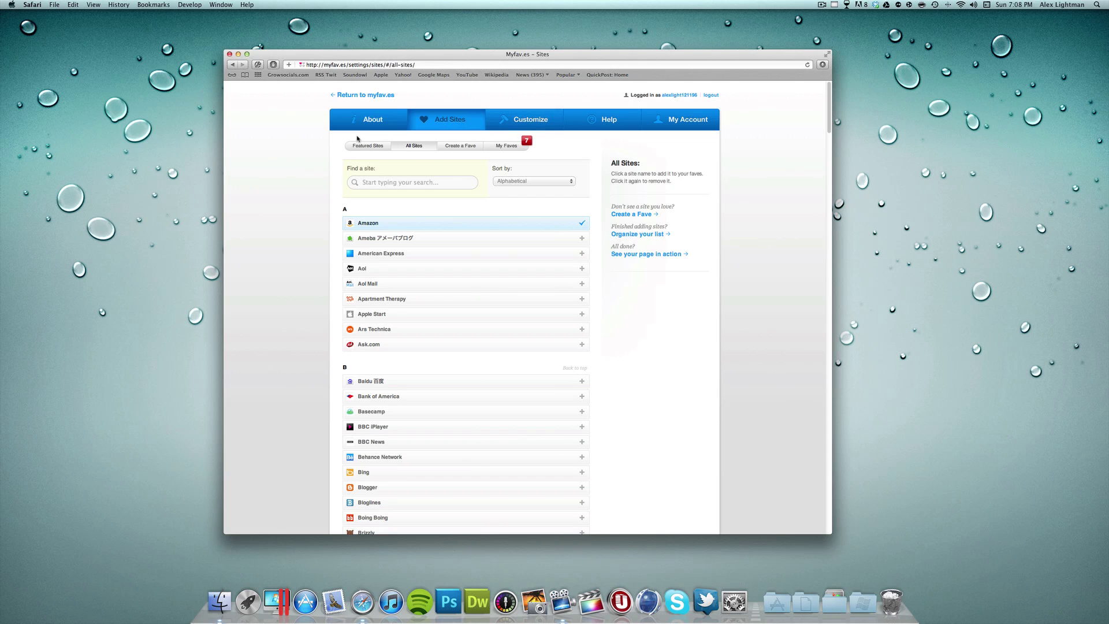
- Preview the start page tiles across both carousel pages, then reopen Edit My Sites
click(365, 96)
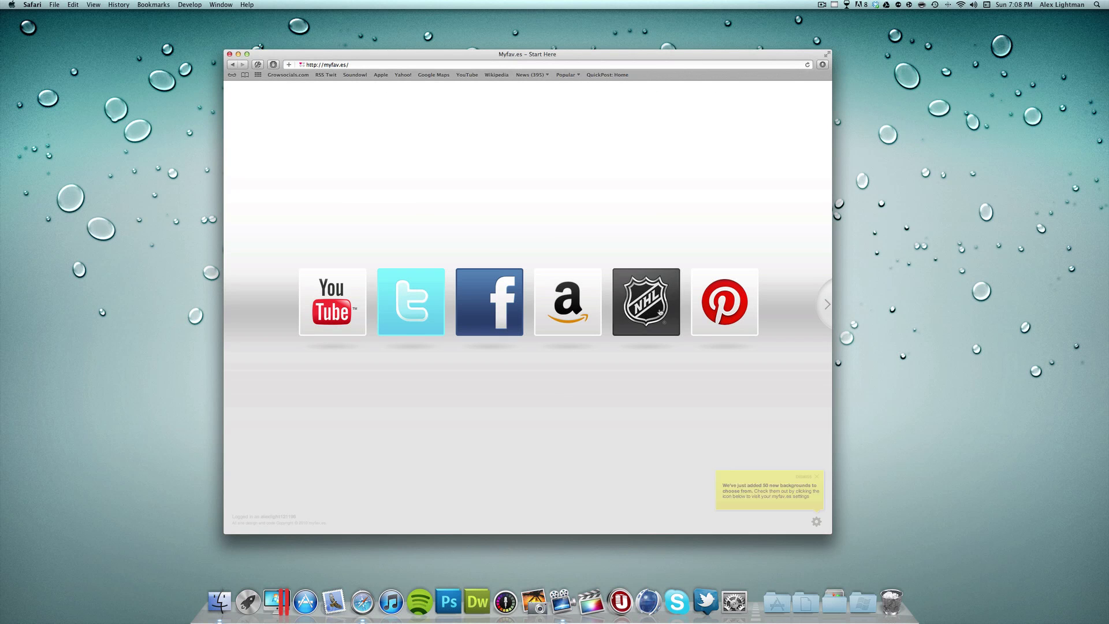
click(828, 304)
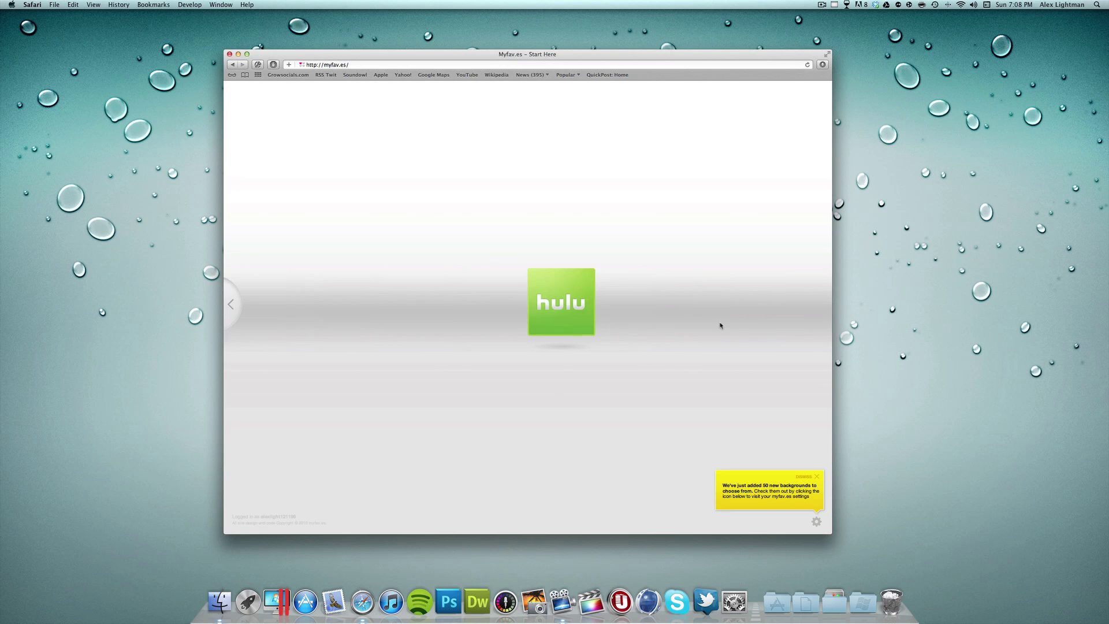
click(233, 308)
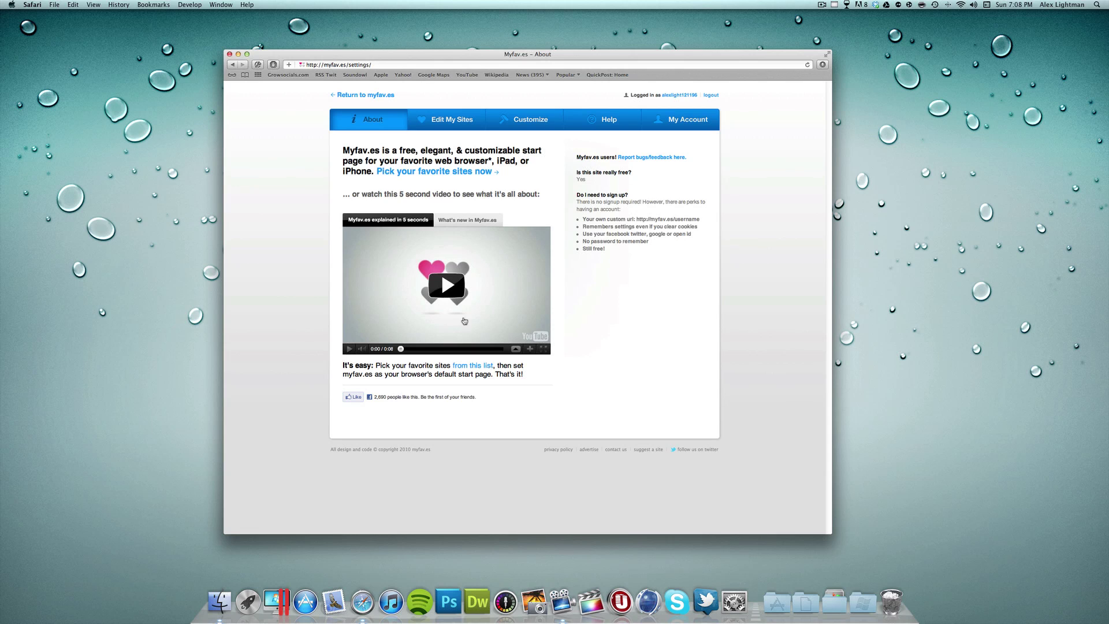
click(458, 125)
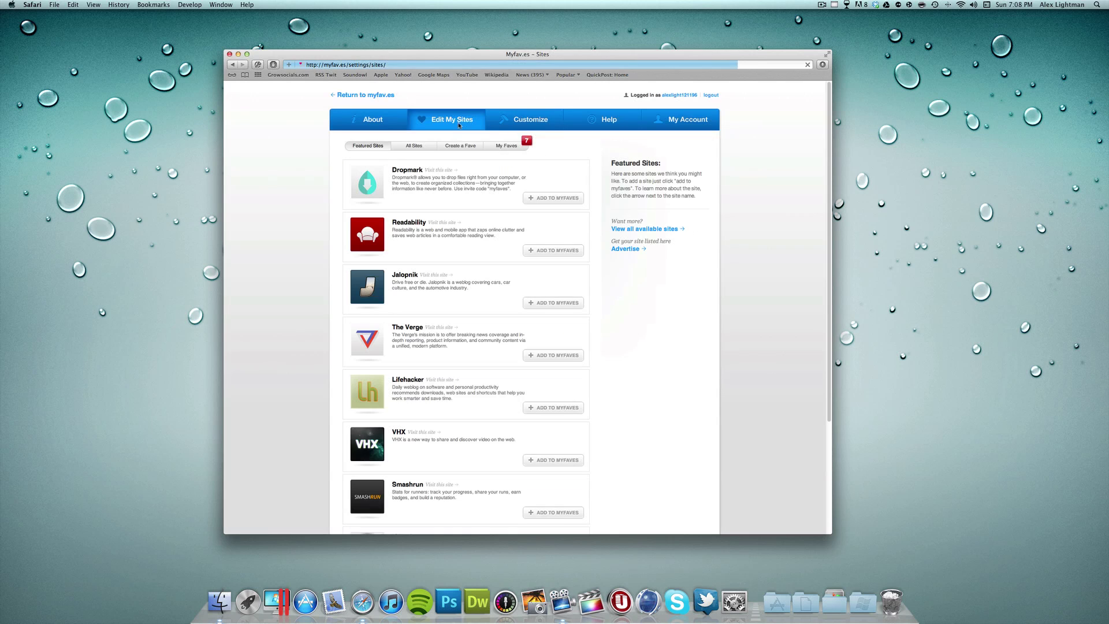
- Make Grid the start page layout with rows left at Auto
click(520, 121)
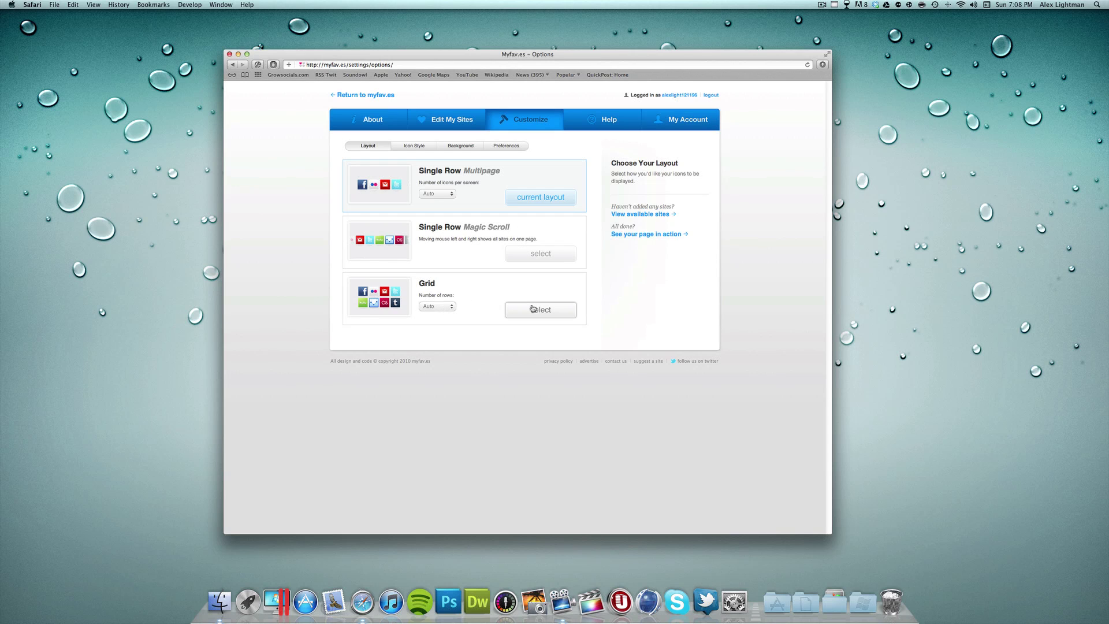
click(451, 307)
click(438, 307)
click(538, 315)
- Set the icon finish to Matte after briefly trying Glossy
click(416, 146)
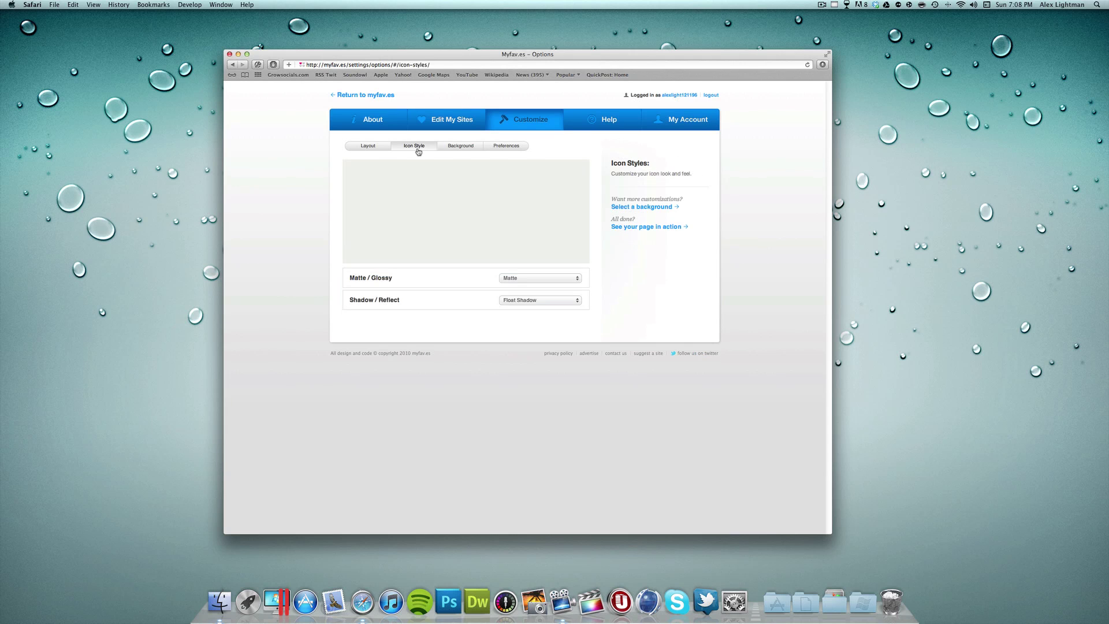
click(519, 276)
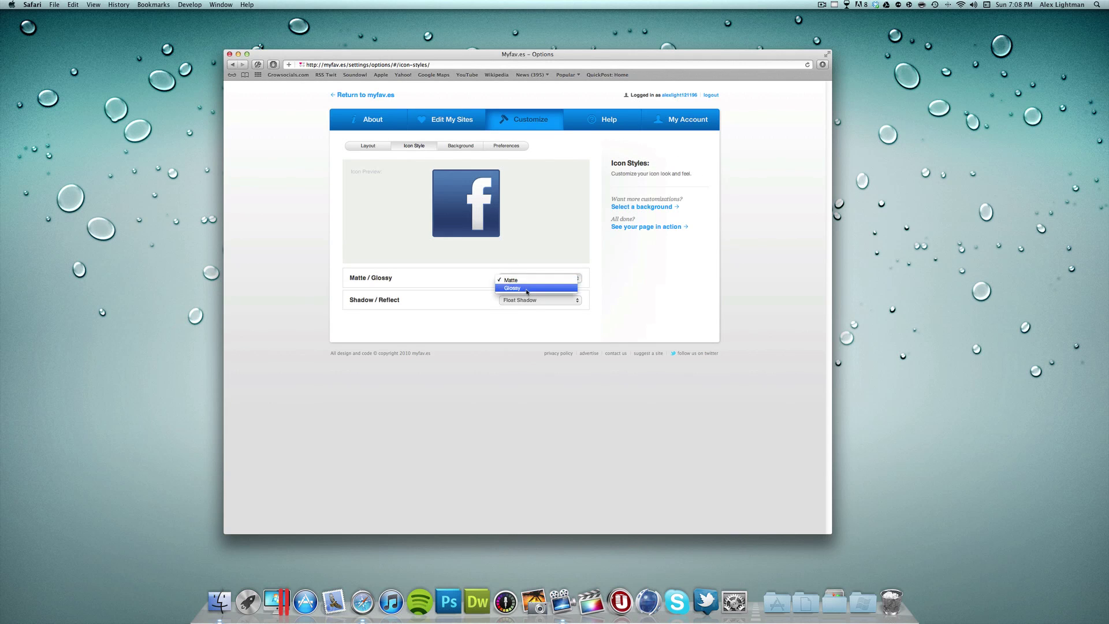
click(524, 287)
click(522, 280)
click(519, 273)
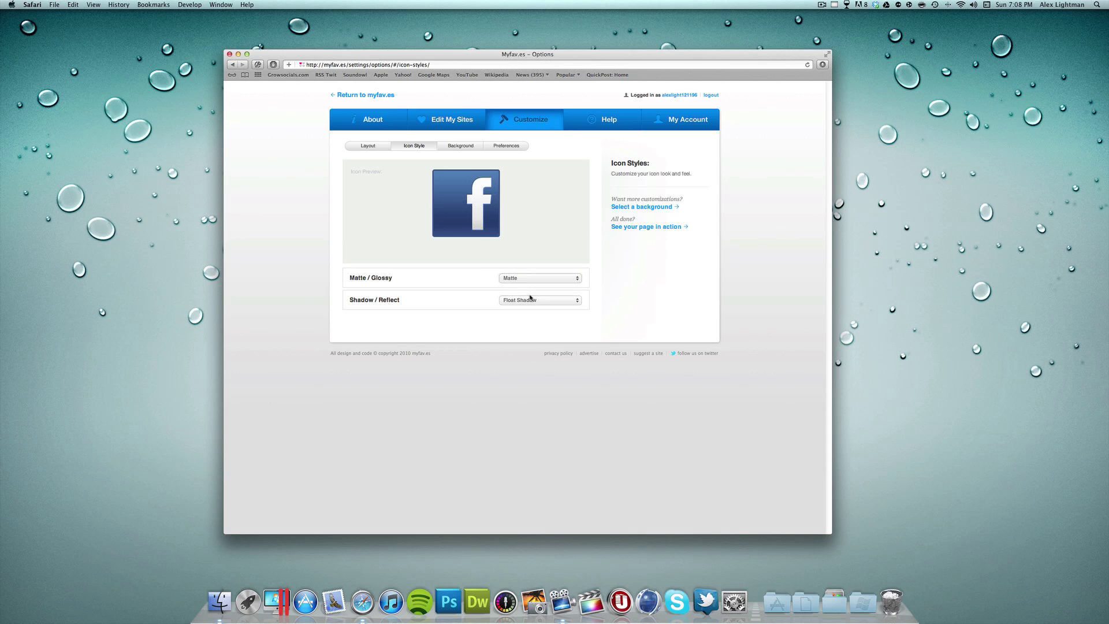
- Give the icons Float Reflect after trying Drop Shadow, Table Reflect and None
click(532, 300)
click(532, 310)
click(526, 301)
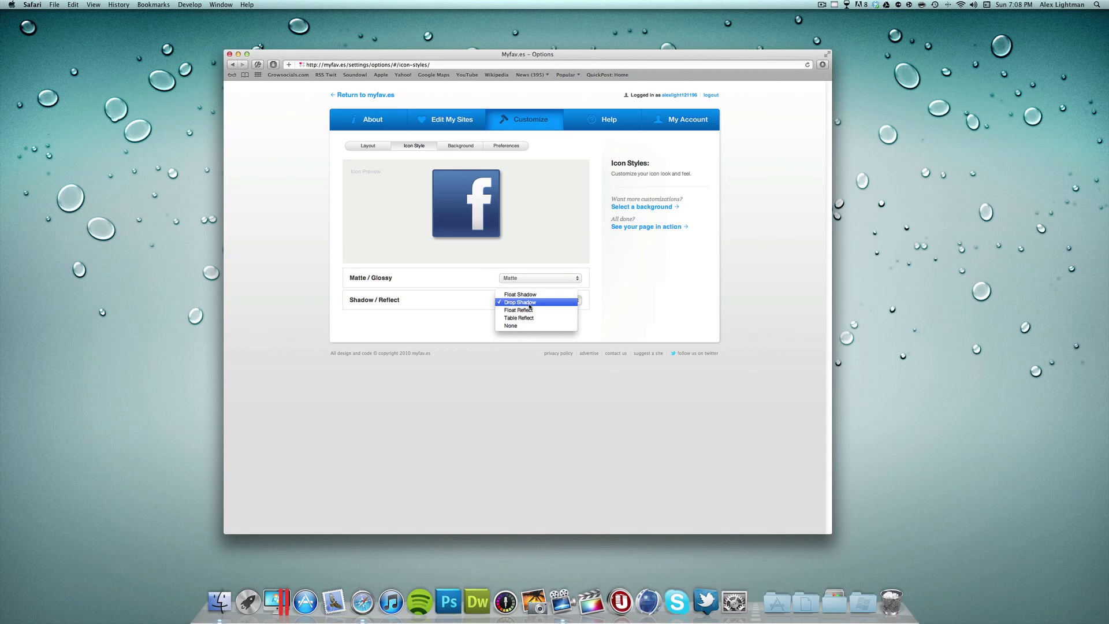
click(529, 307)
click(528, 301)
click(531, 308)
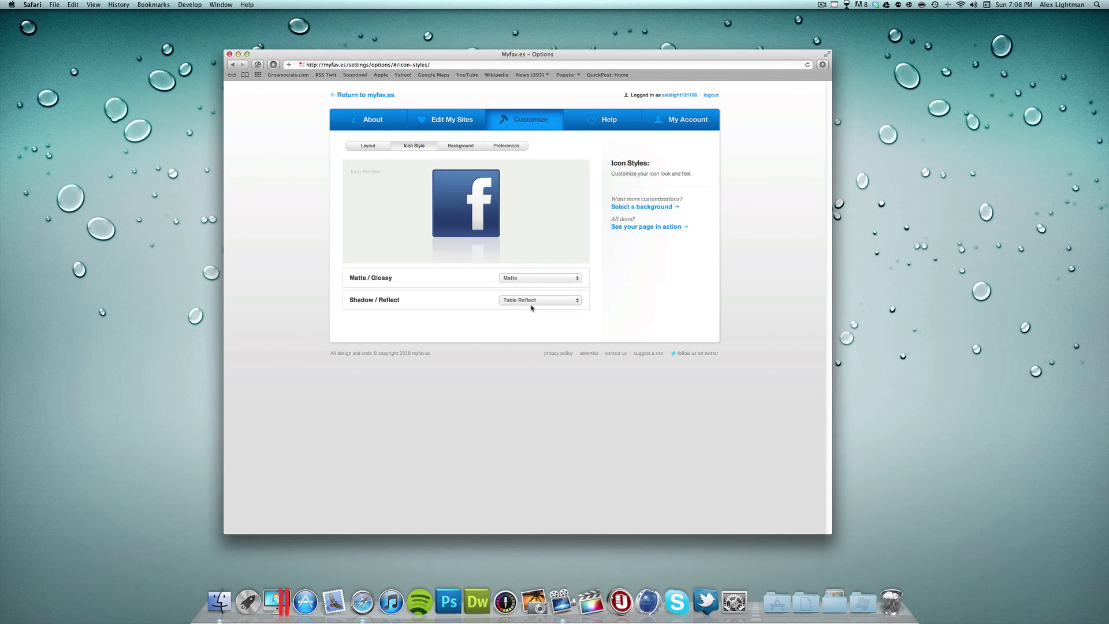
click(530, 301)
click(530, 310)
click(530, 301)
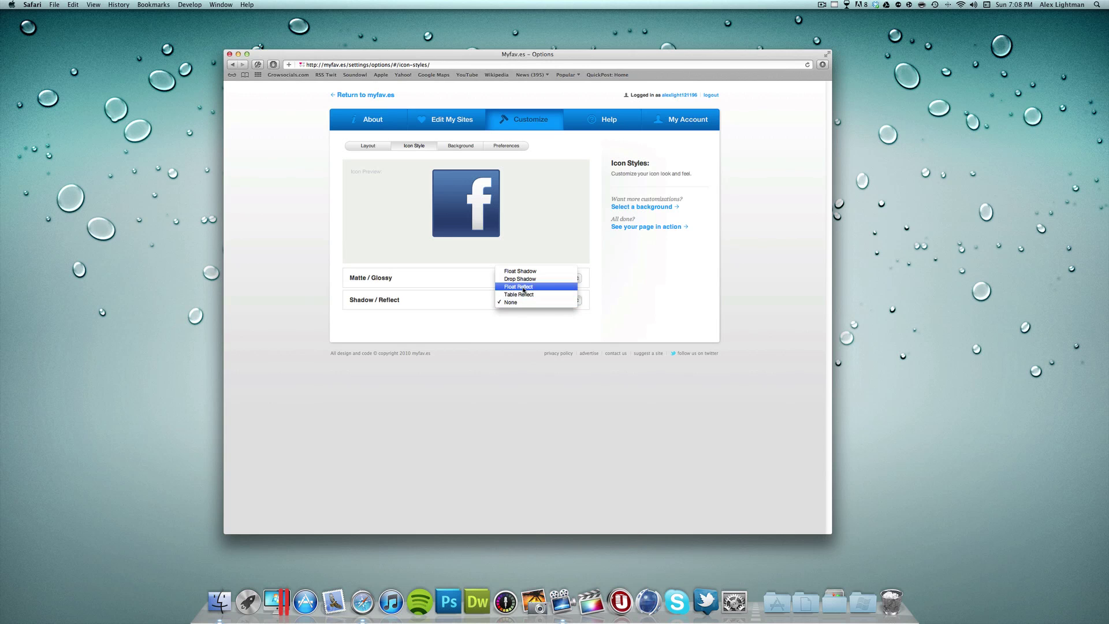
click(525, 289)
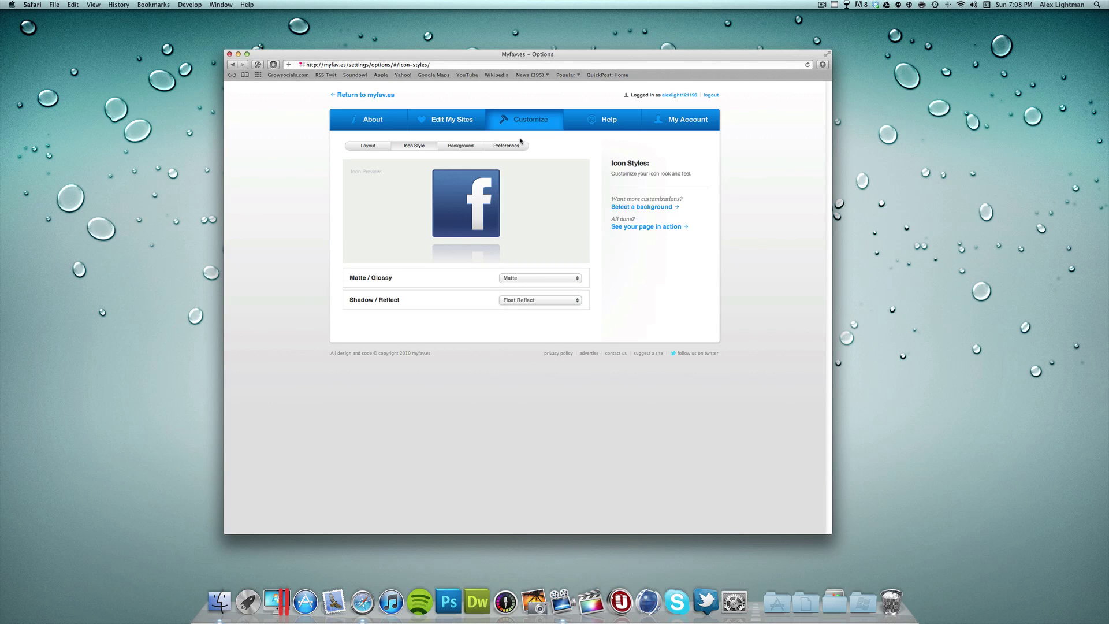
click(457, 148)
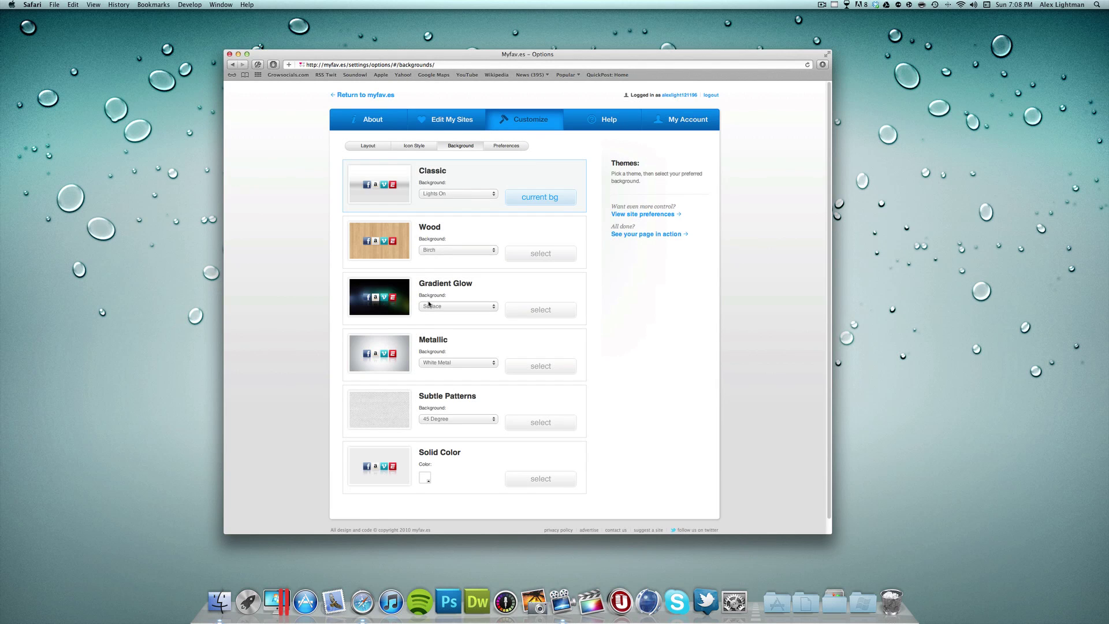
- Apply the Wood theme and pick Birch after trying Mahogany and Weathered Elm
scroll(429, 304, down, 1)
scroll(429, 305, up, 1)
click(558, 254)
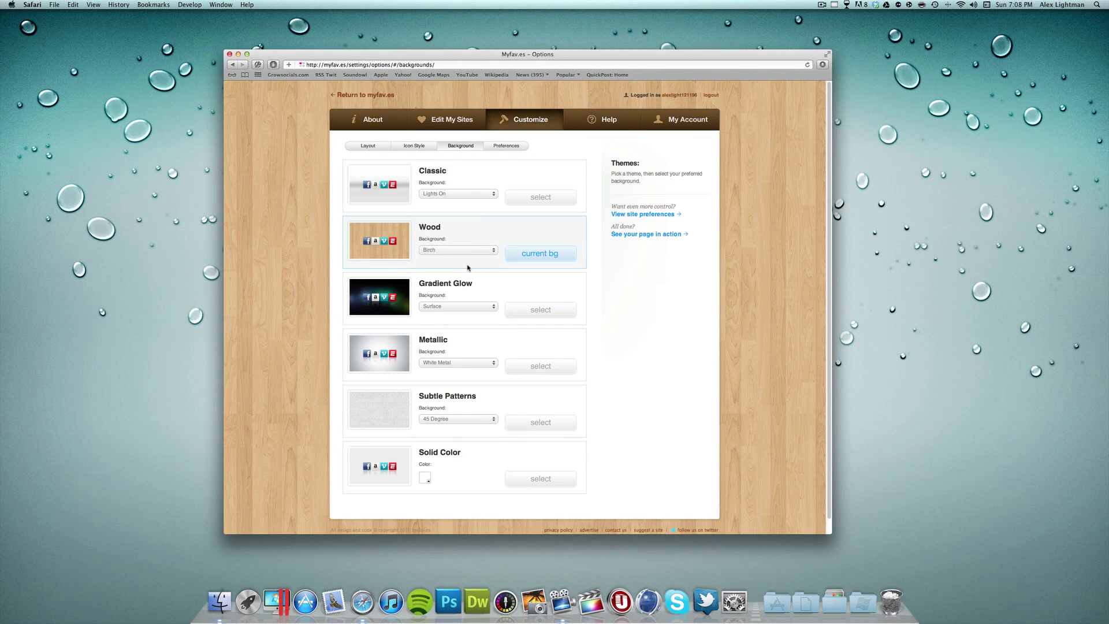
click(460, 252)
click(457, 260)
click(441, 251)
click(438, 260)
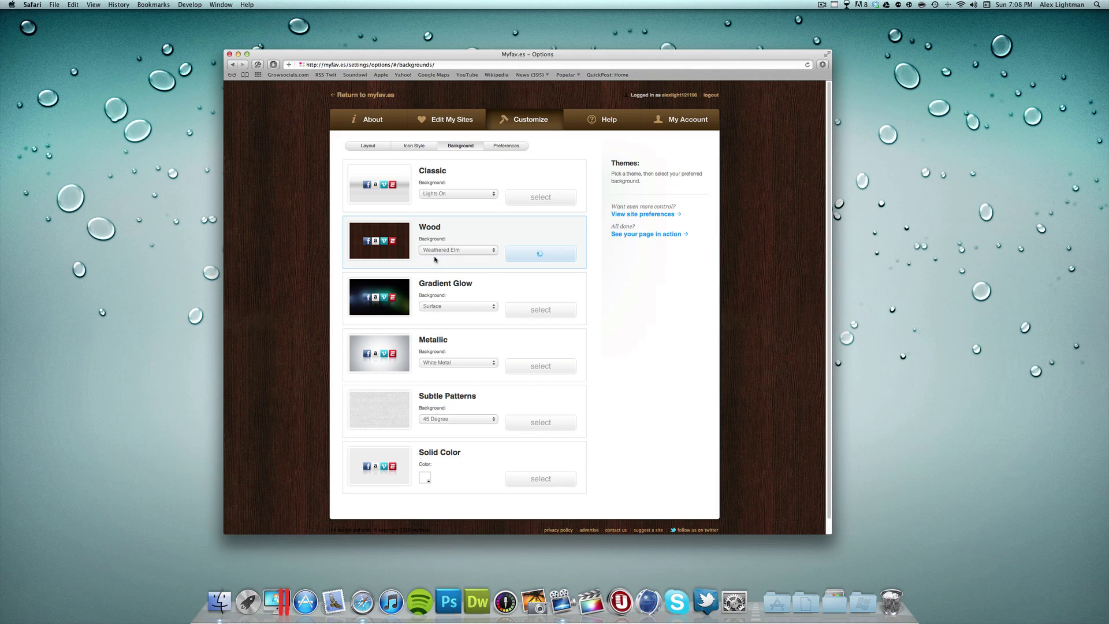
click(445, 252)
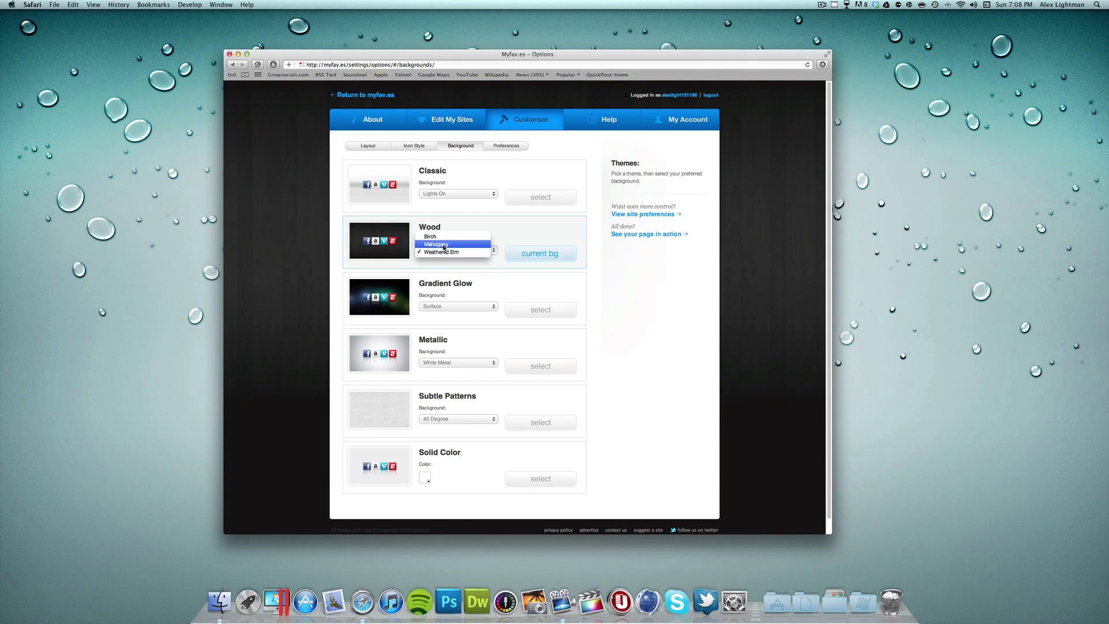
click(440, 240)
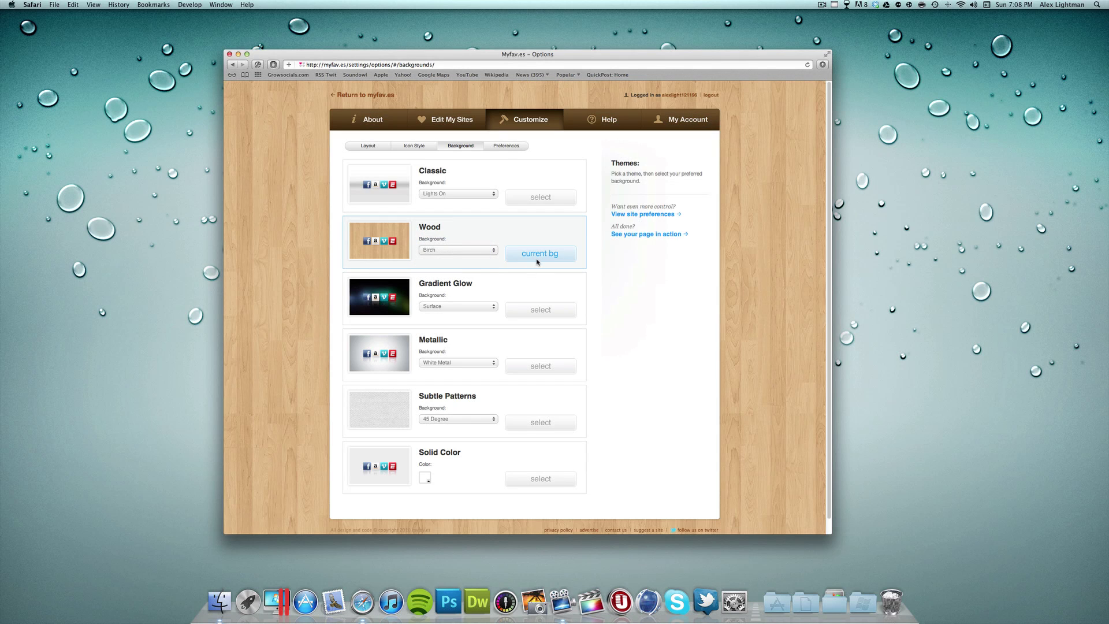
click(503, 146)
- Set search bar Centered Below, right-click to open icons in a new window, number-key shortcuts only, and save
click(510, 176)
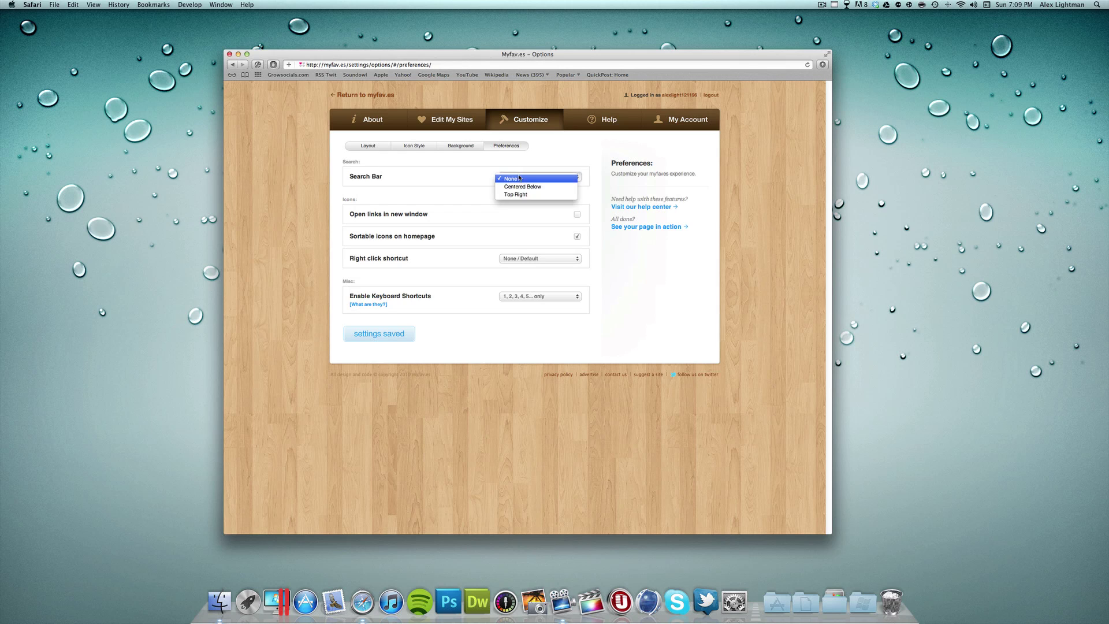
click(540, 186)
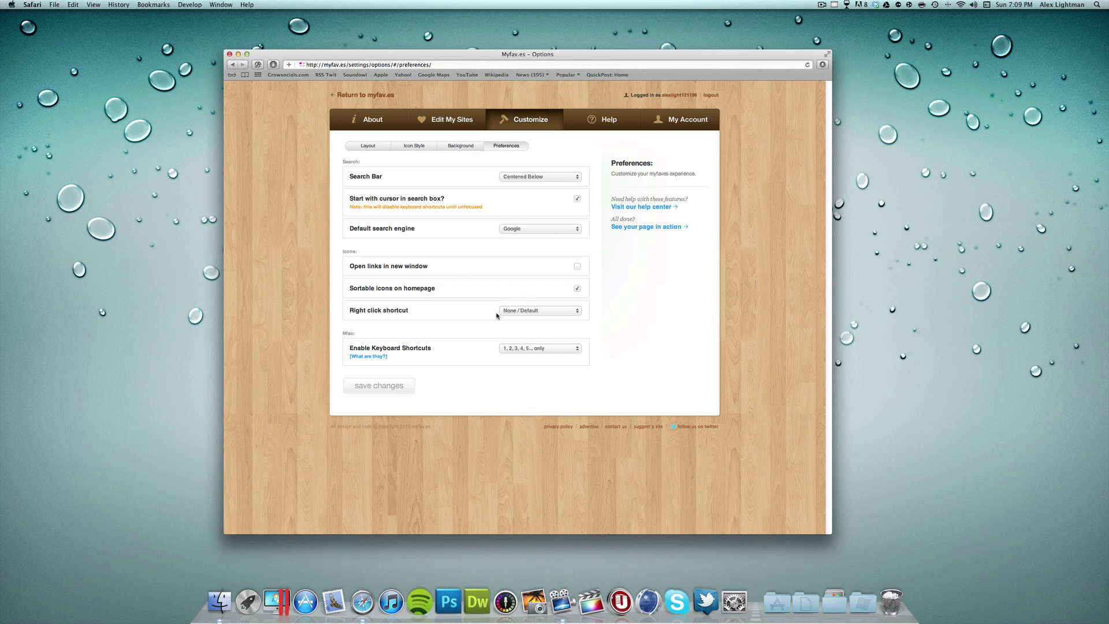
click(523, 313)
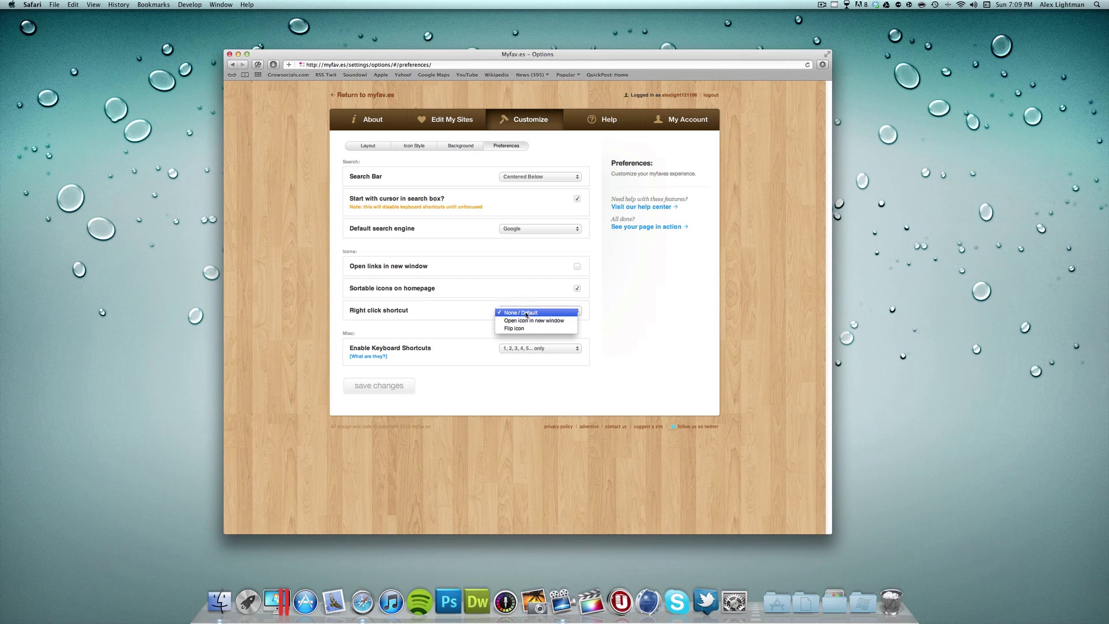
click(571, 322)
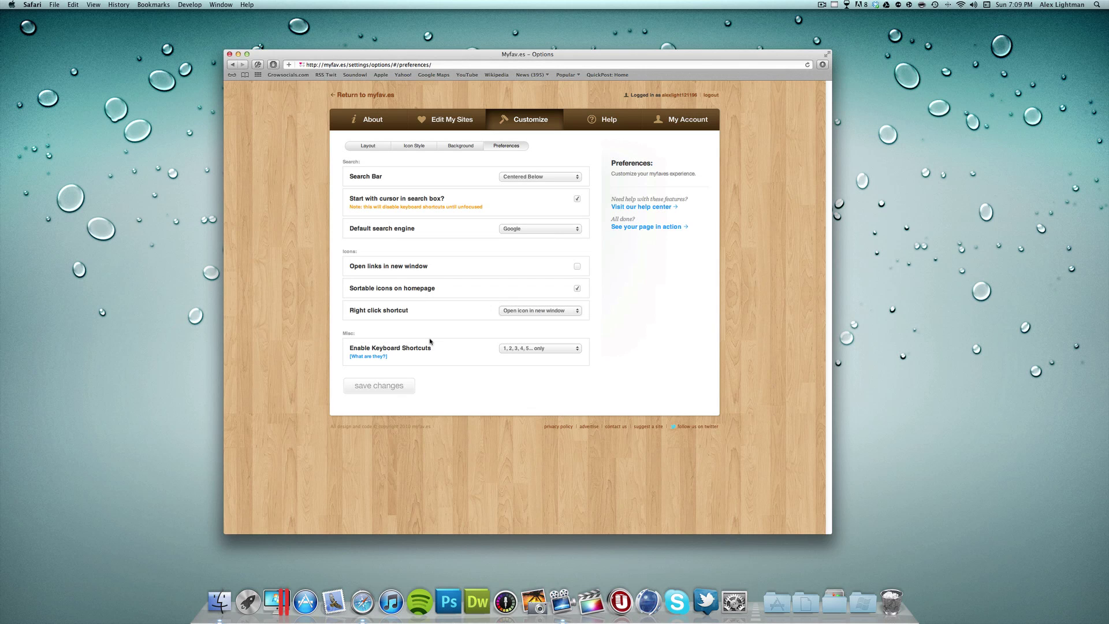
click(540, 349)
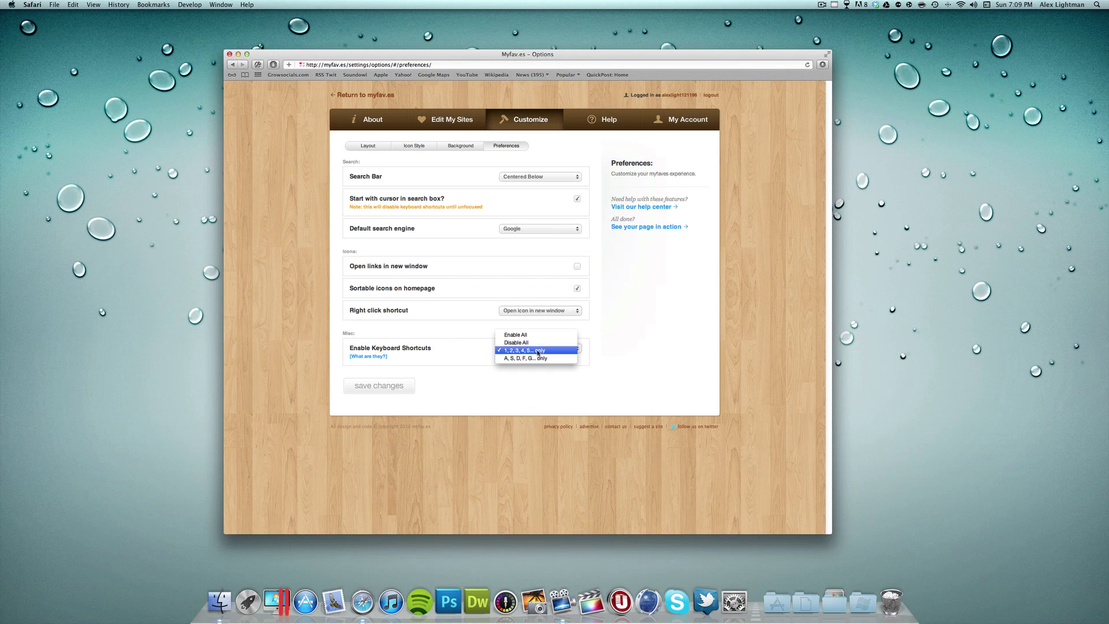
click(568, 352)
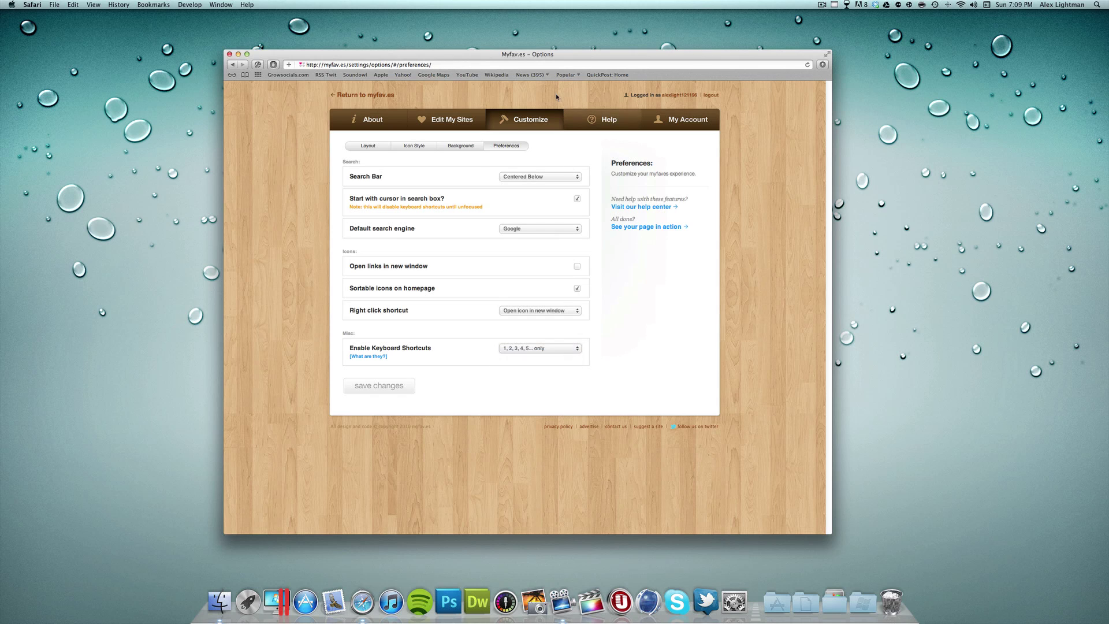
click(394, 380)
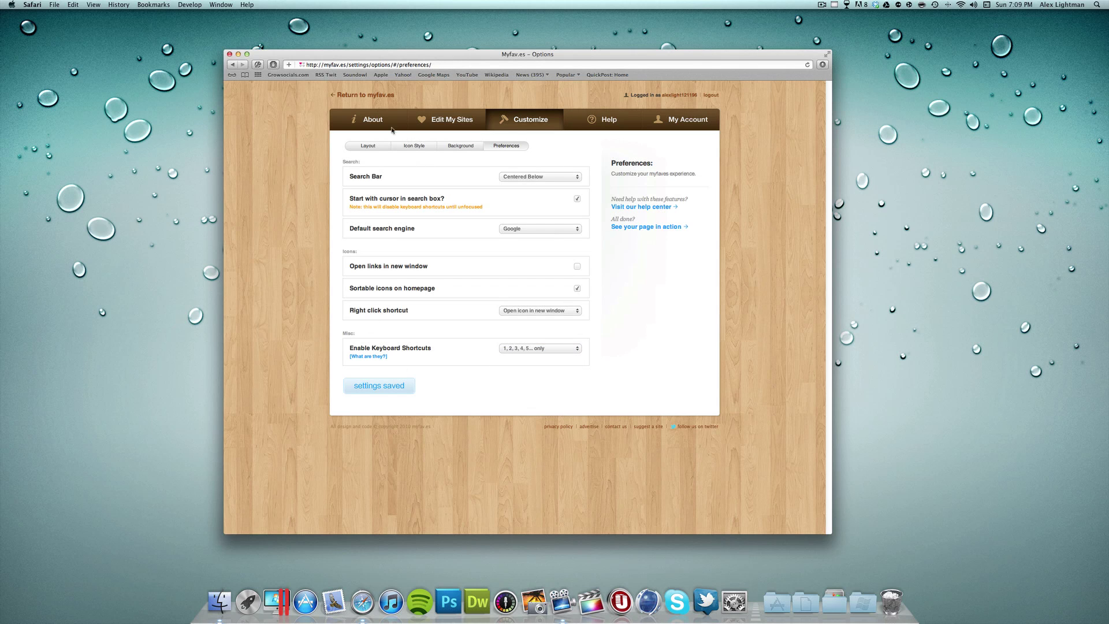
- Run a test Google search from the start page's search box
click(370, 95)
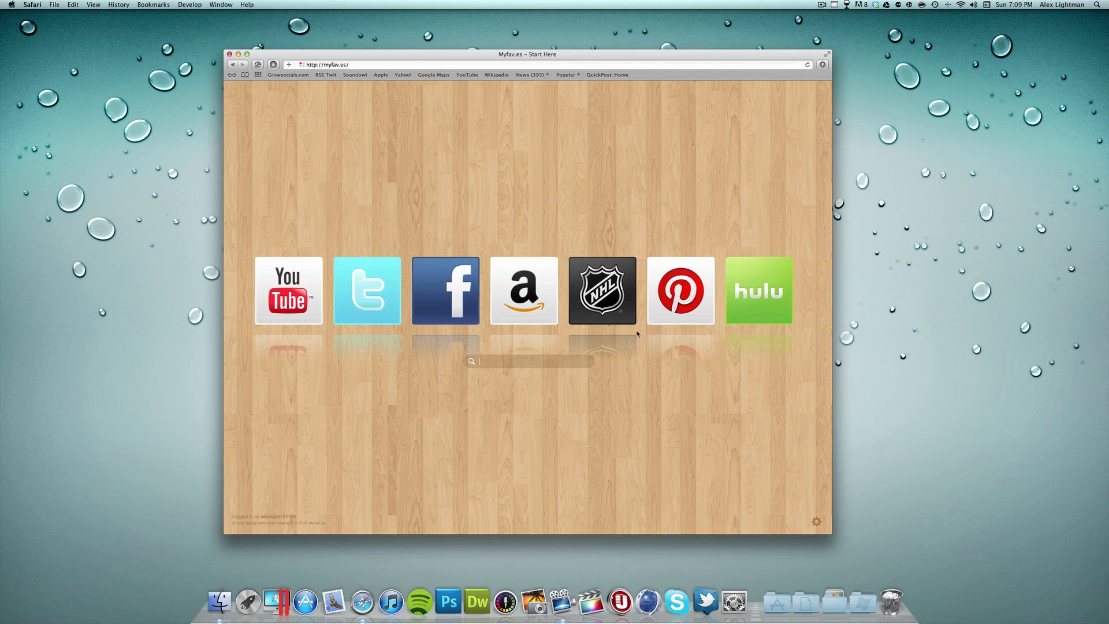
click(512, 361)
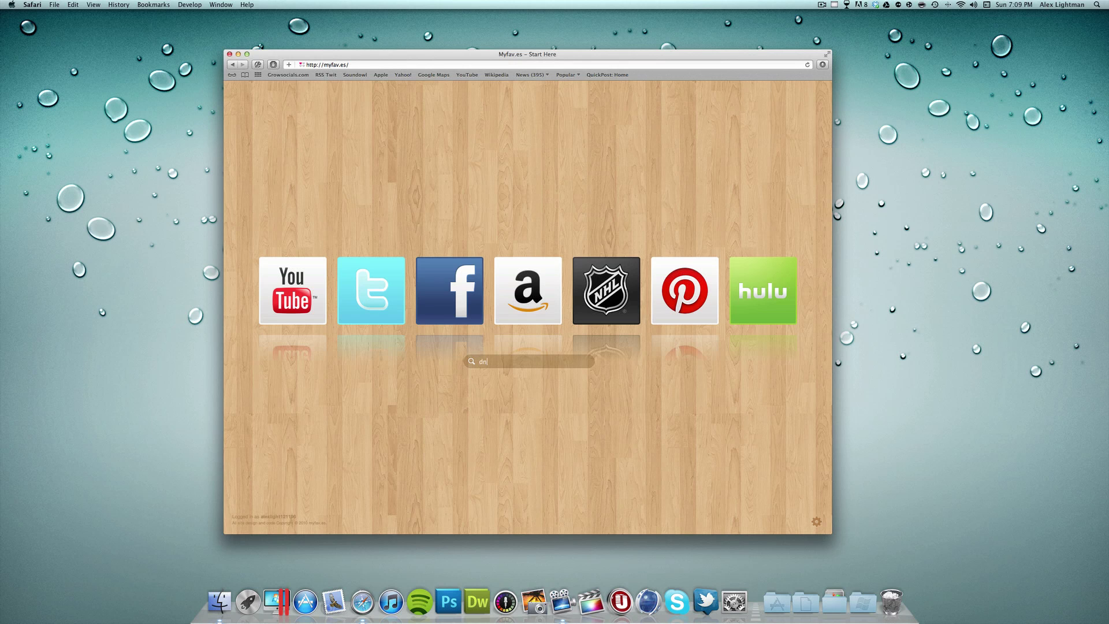
key(Return)
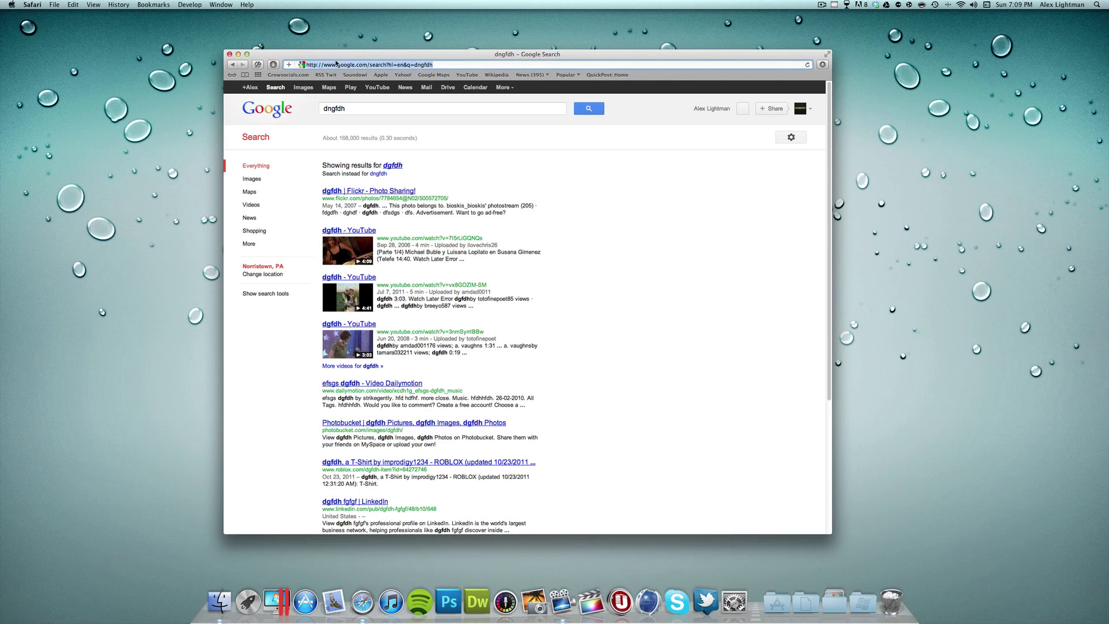
- Return to the myfav.es start page via the address bar
click(339, 65)
text(myfav.es/)
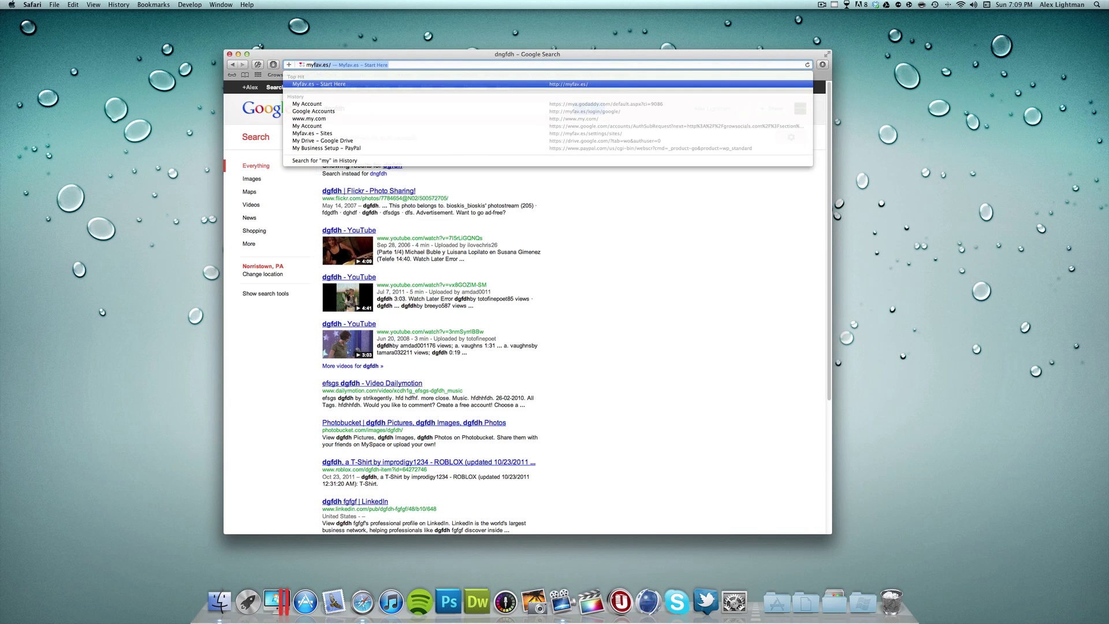
key(Return)
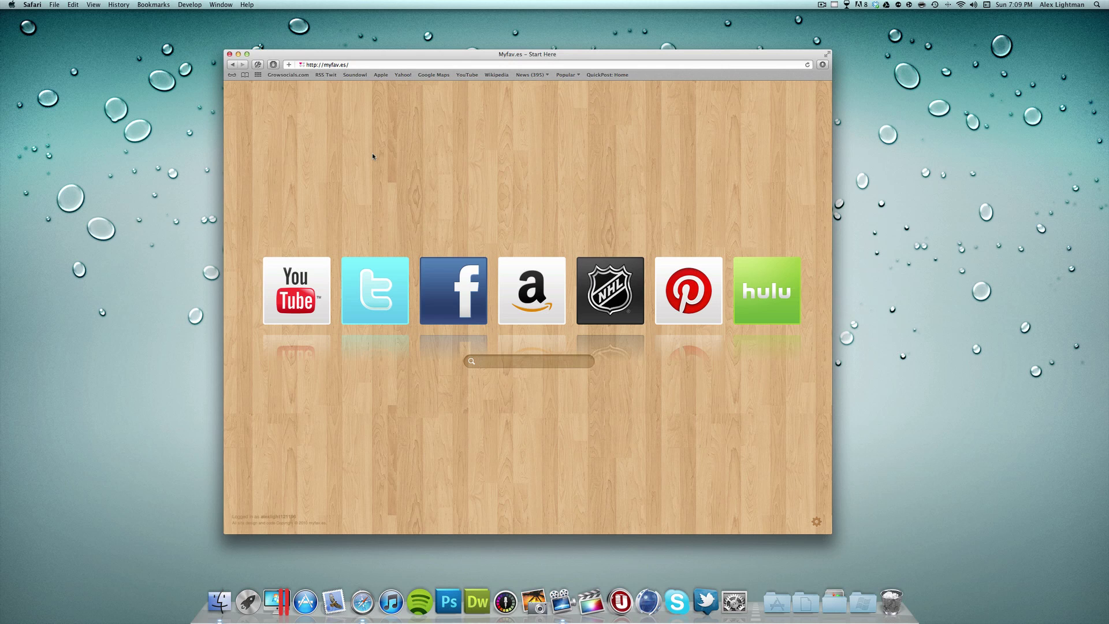
drag(468, 292, 405, 291)
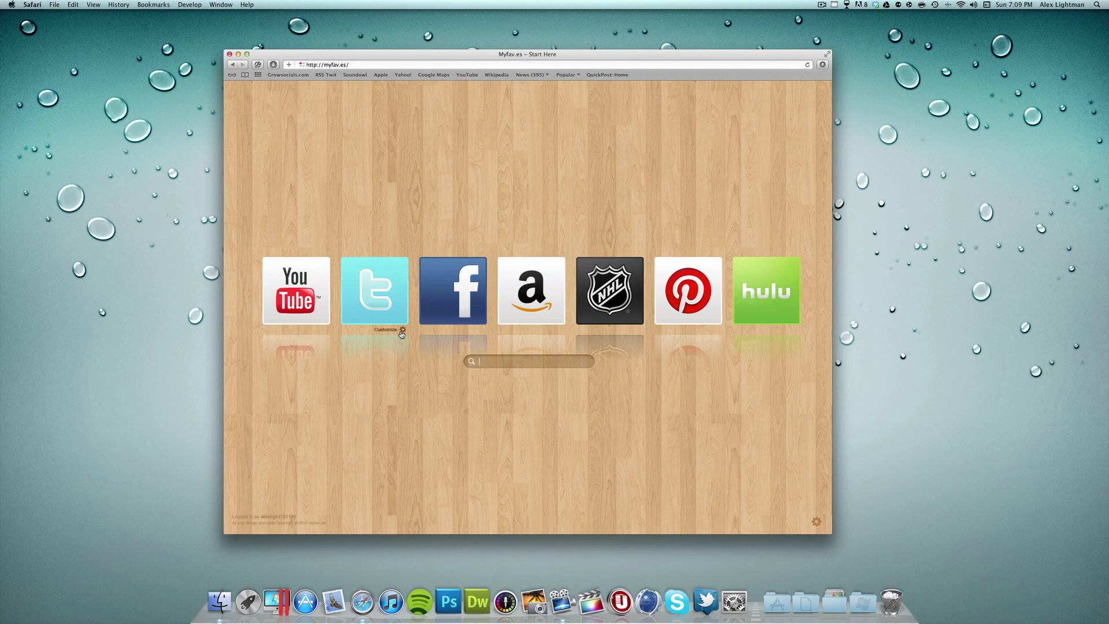
click(396, 323)
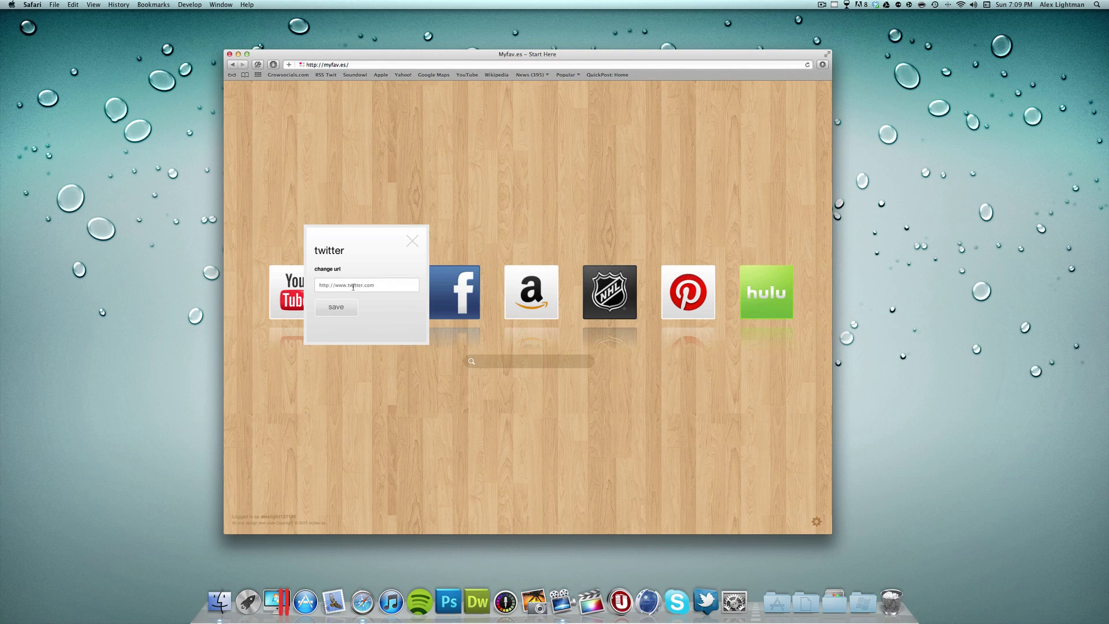
click(411, 243)
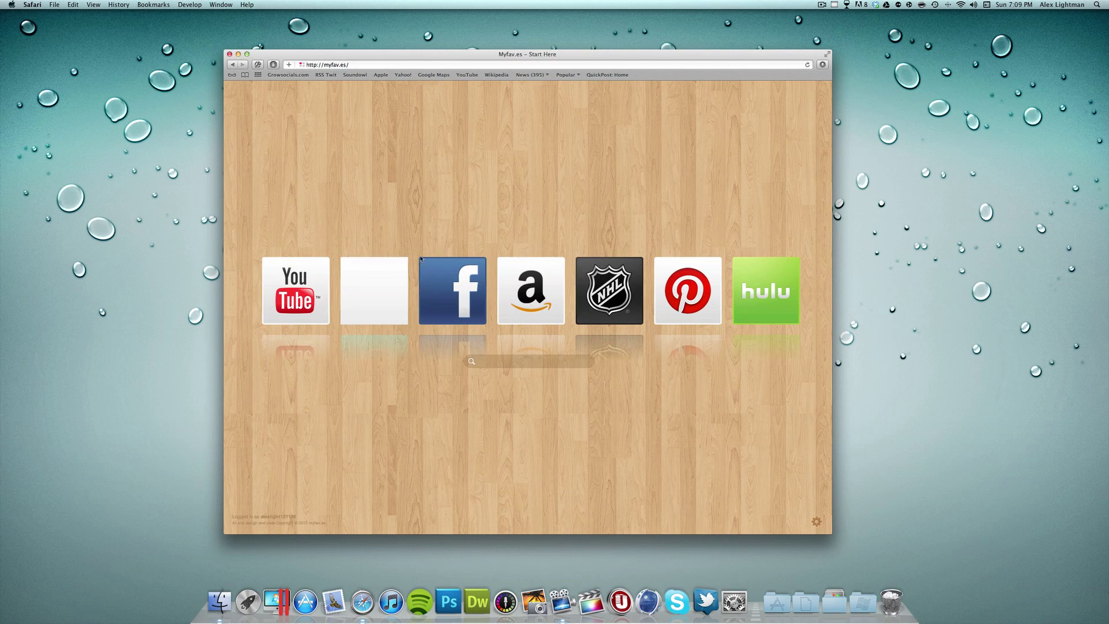
- Open MyFav.es settings > Edit My Sites > Create a Fave and scroll the custom icon list
click(816, 522)
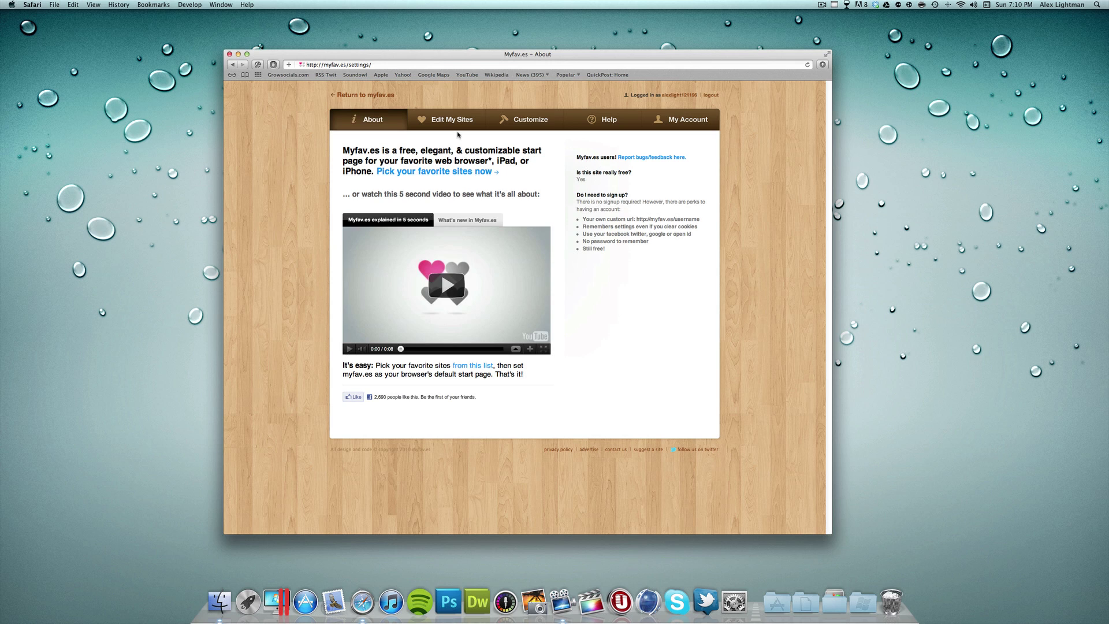
click(523, 120)
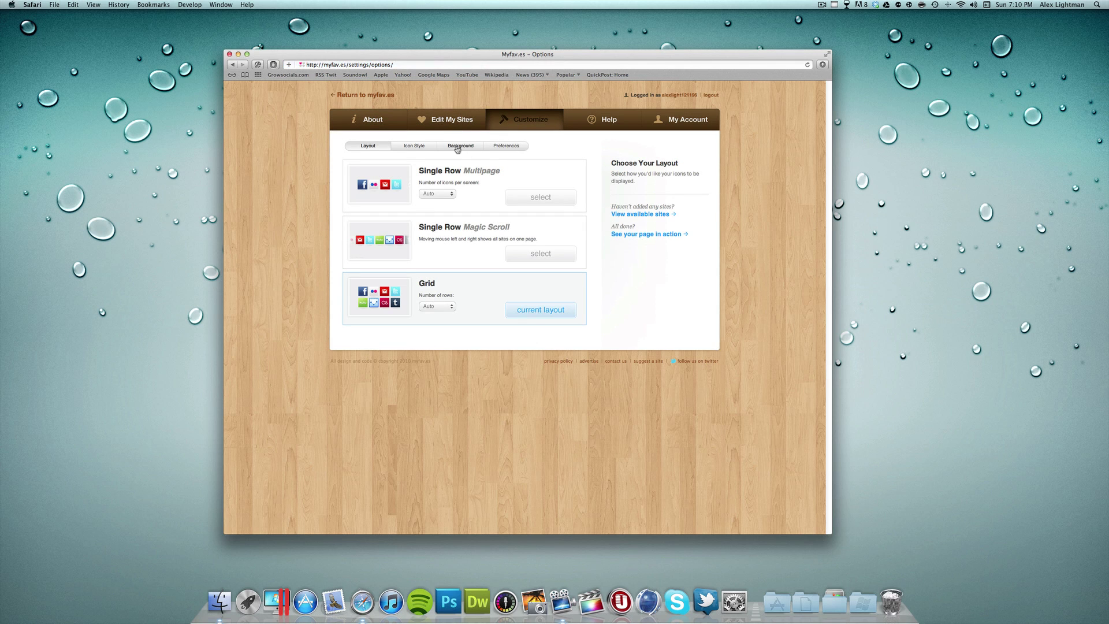
click(441, 125)
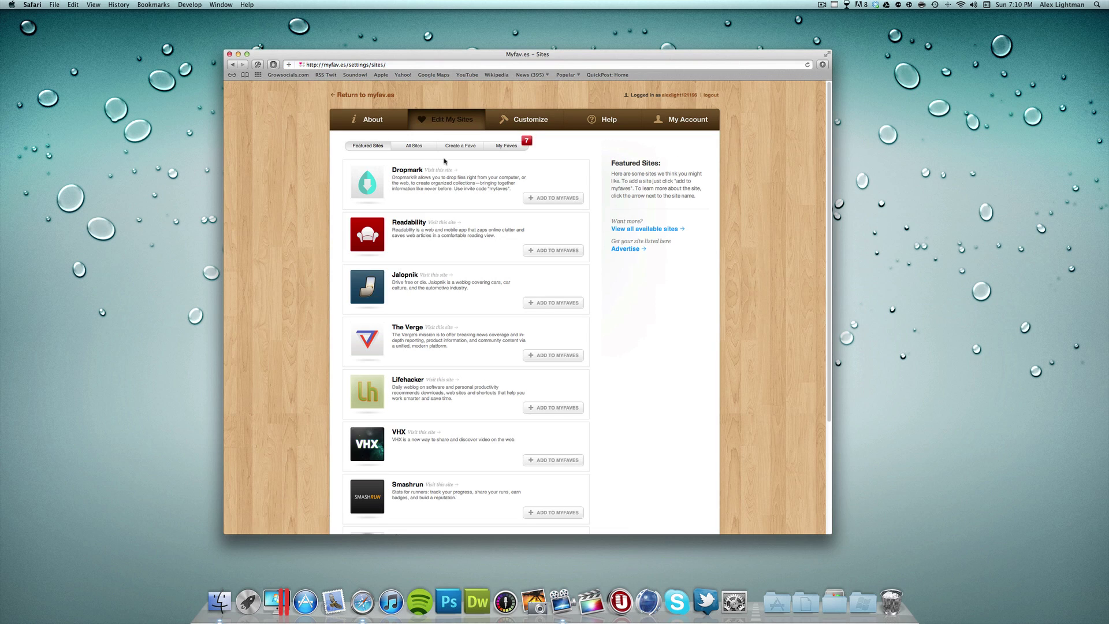
double_click(464, 147)
click(464, 149)
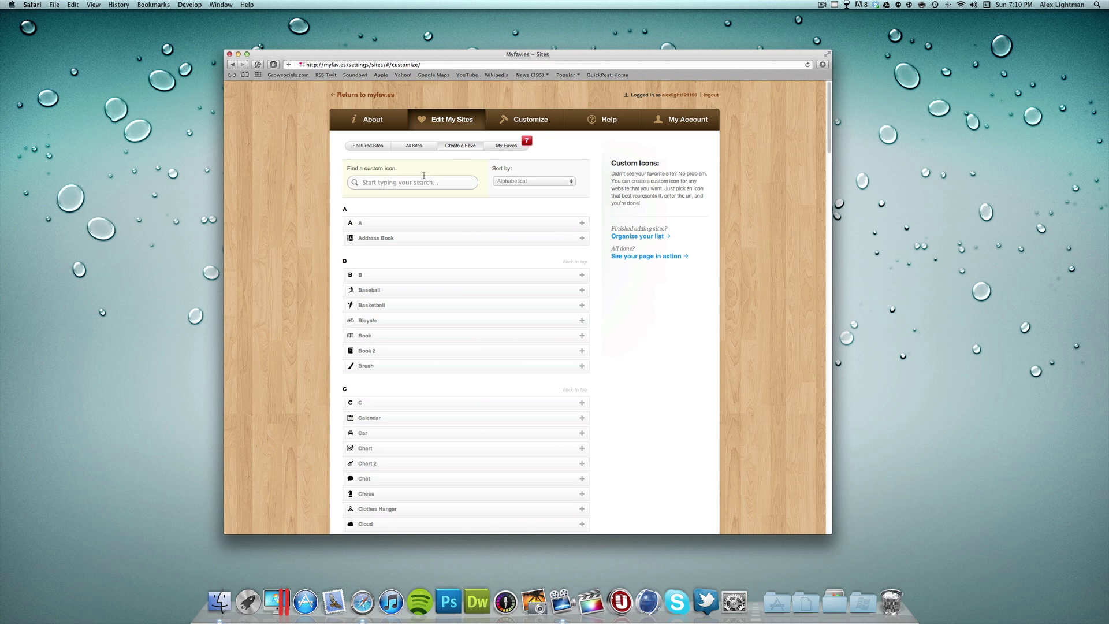
scroll(445, 290, down, 15)
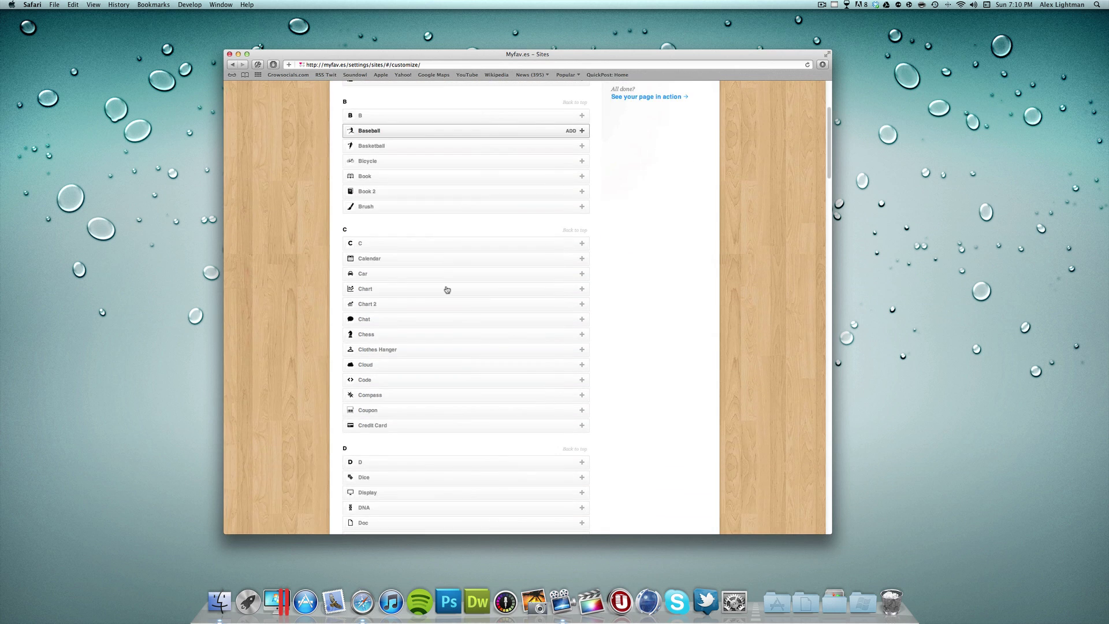
scroll(445, 291, down, 10)
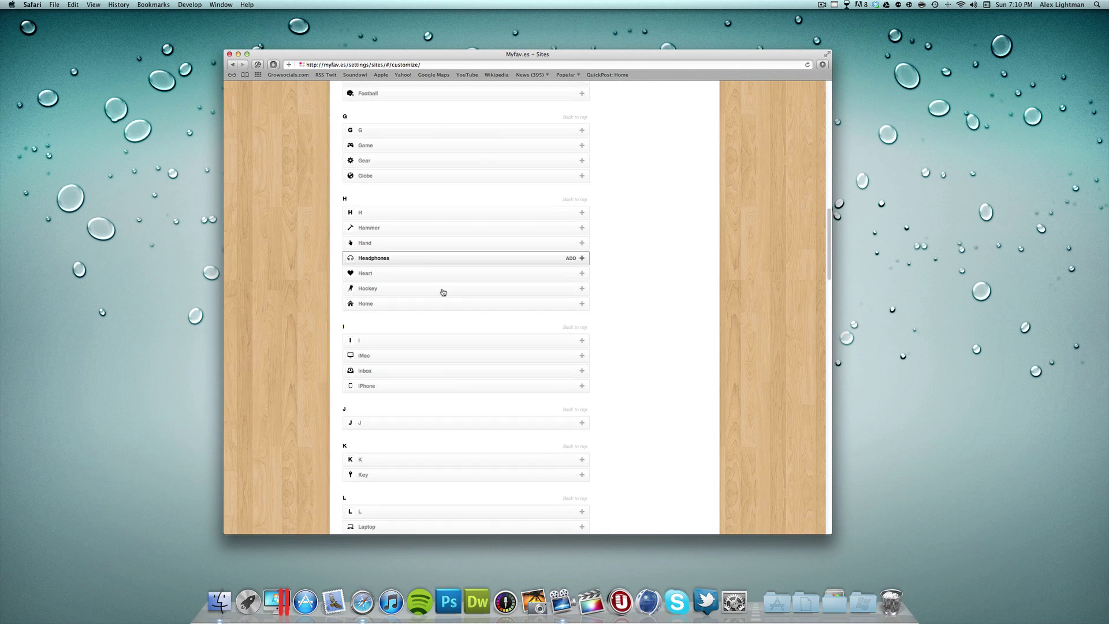
- Add a custom techterrier.com fave using the iMac icon coloured Green
click(382, 340)
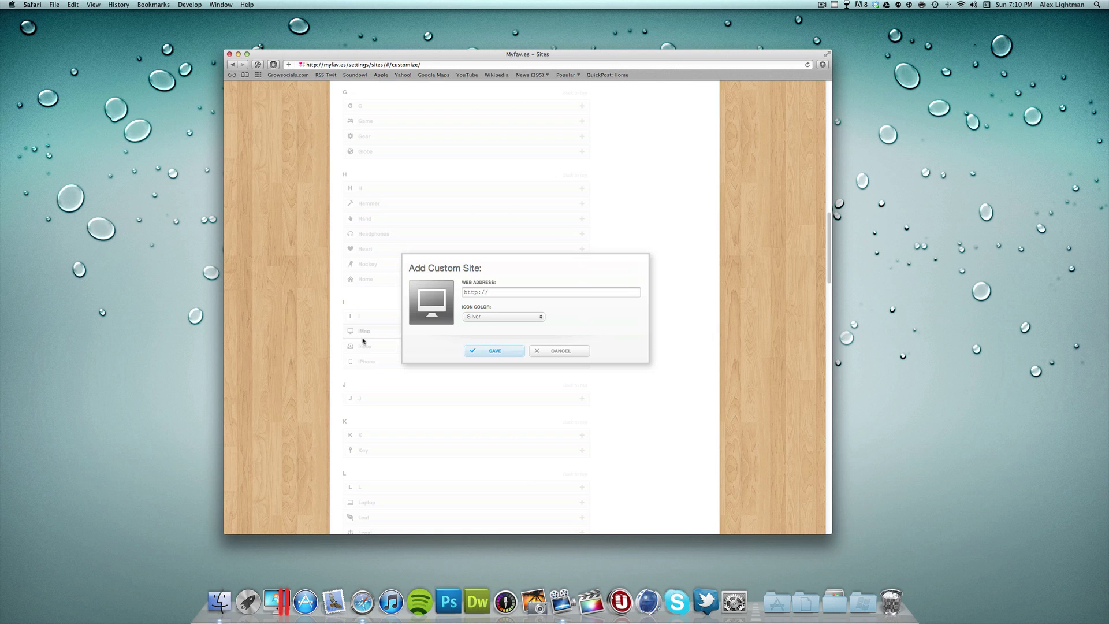
click(503, 290)
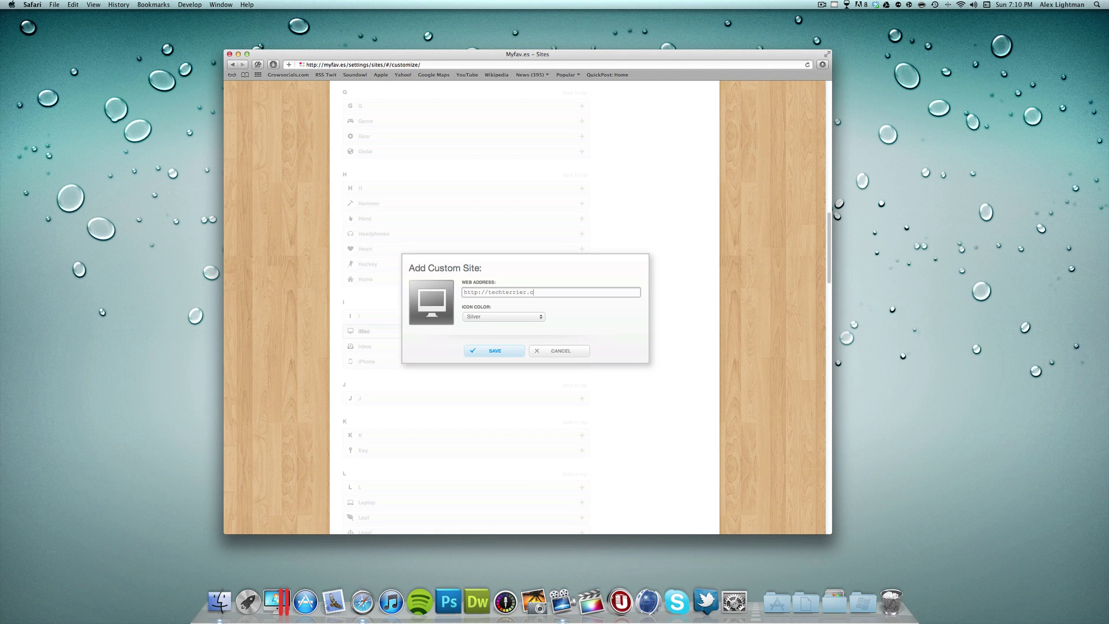
click(503, 317)
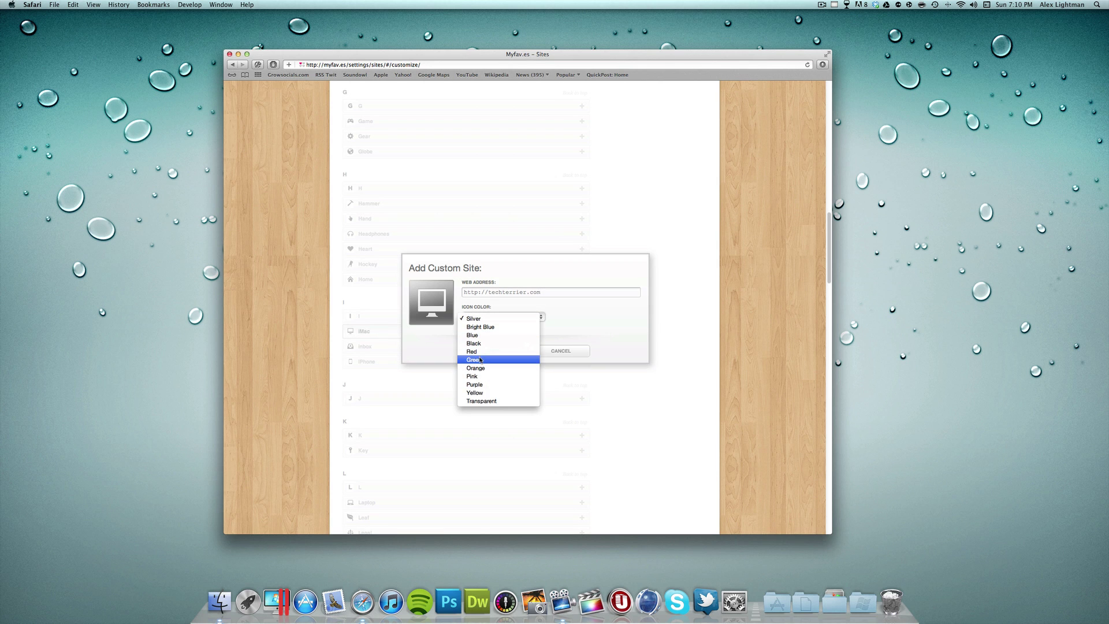
click(480, 359)
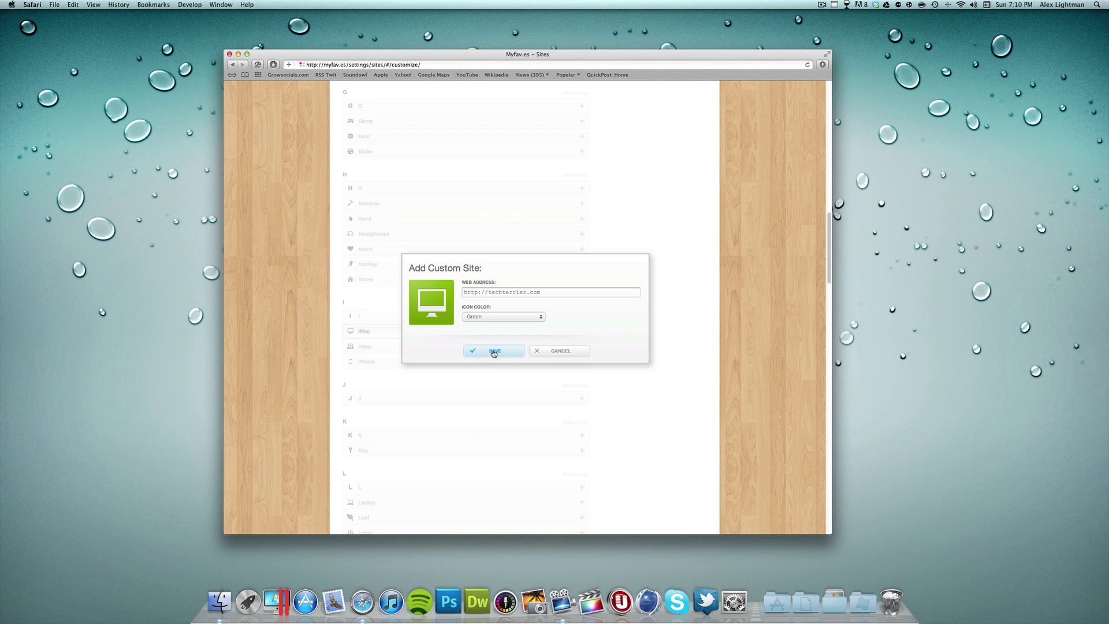
click(493, 351)
scroll(494, 355, up, 15)
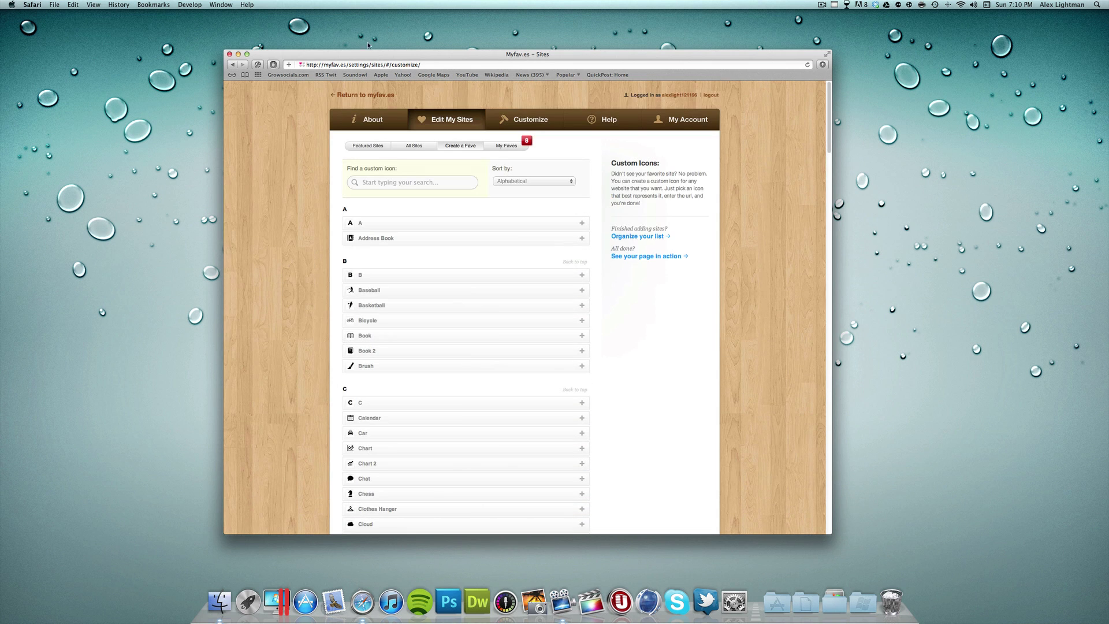
- Return to the eight-tile MyFav.es start page and open Safari Preferences
click(366, 94)
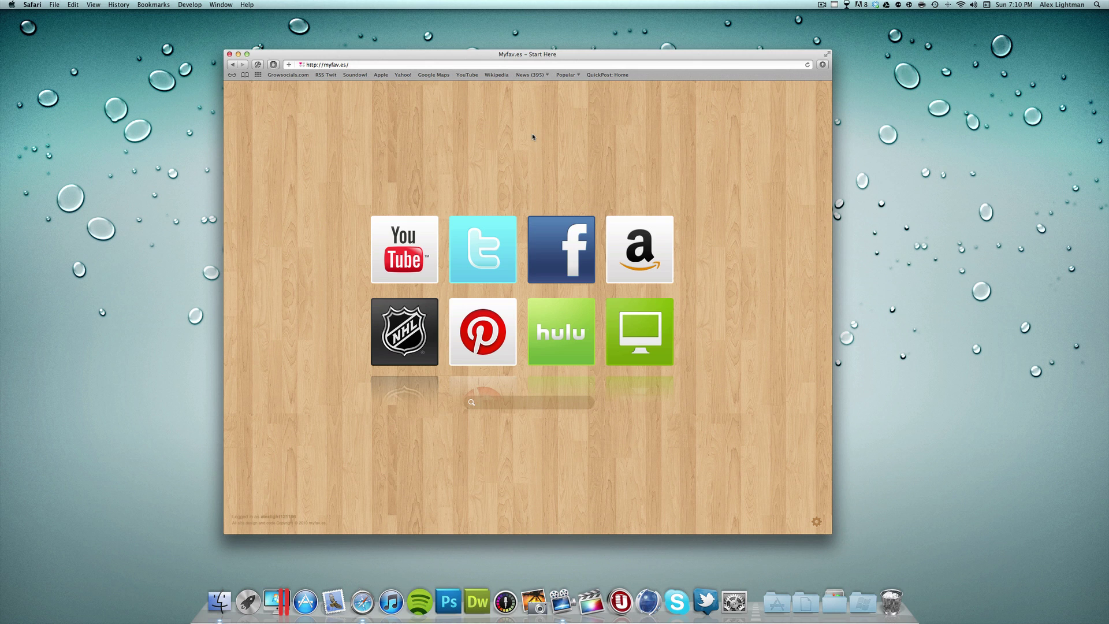
click(471, 63)
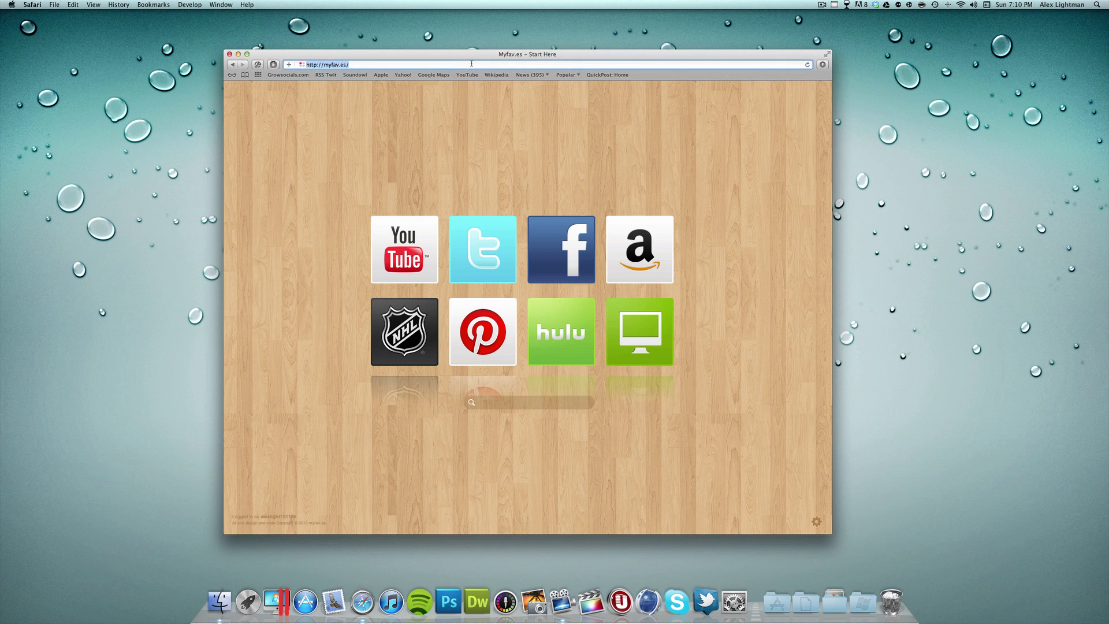
click(32, 5)
click(47, 40)
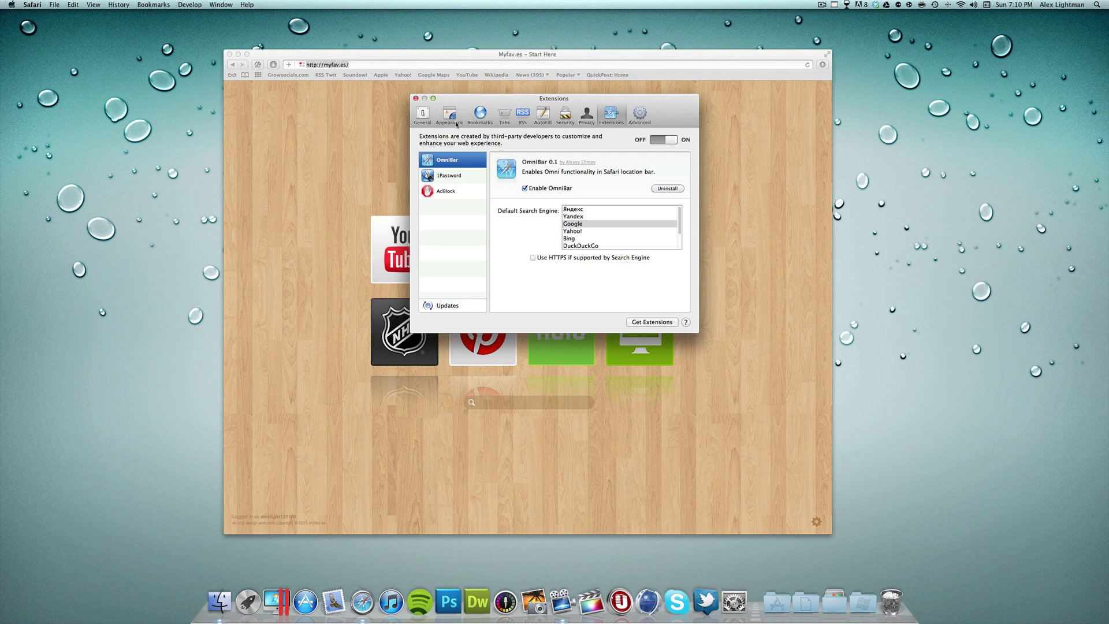
click(422, 115)
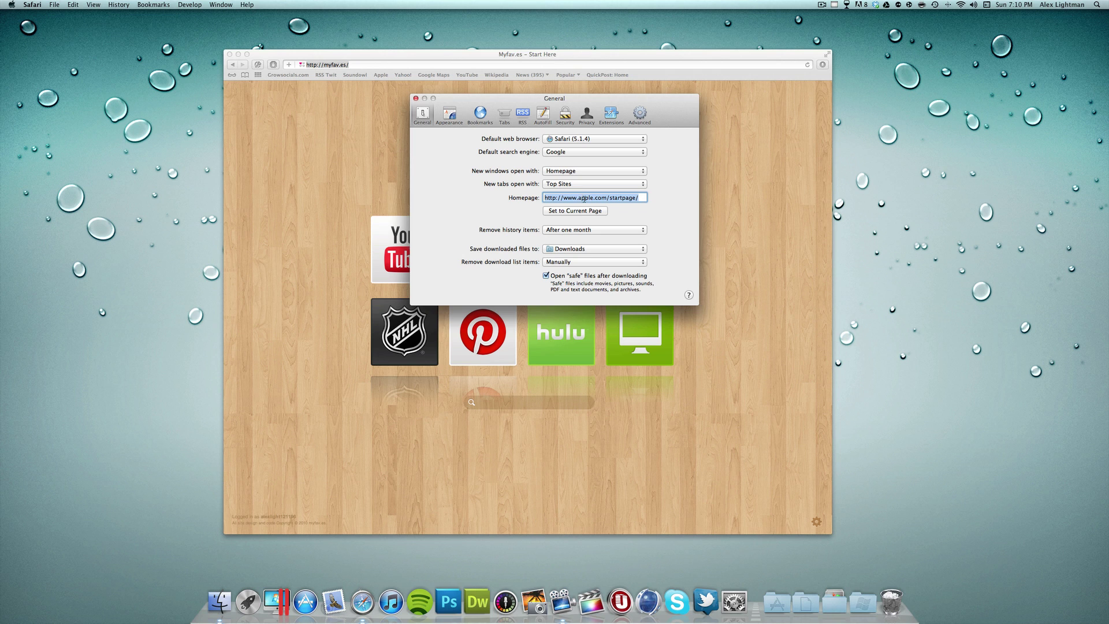
click(583, 211)
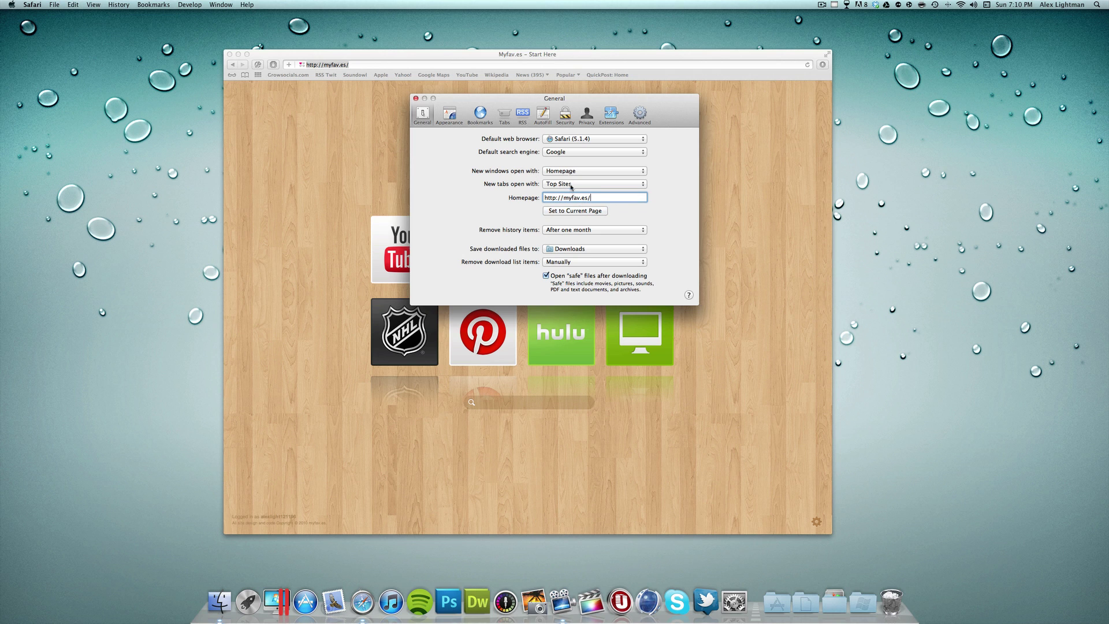
click(571, 185)
click(572, 192)
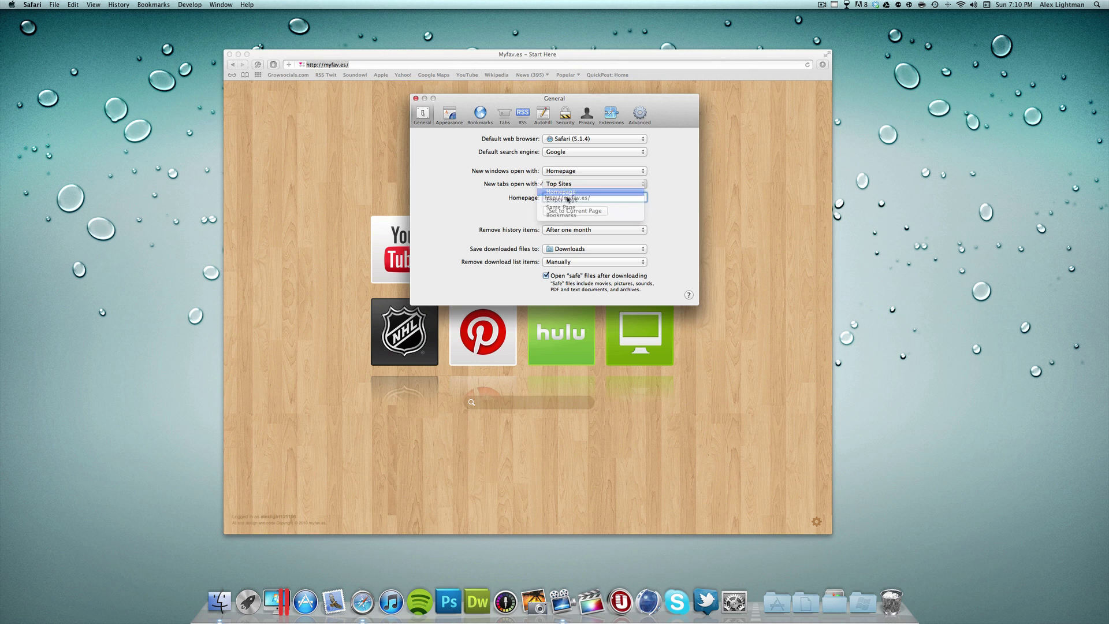
click(417, 99)
click(734, 602)
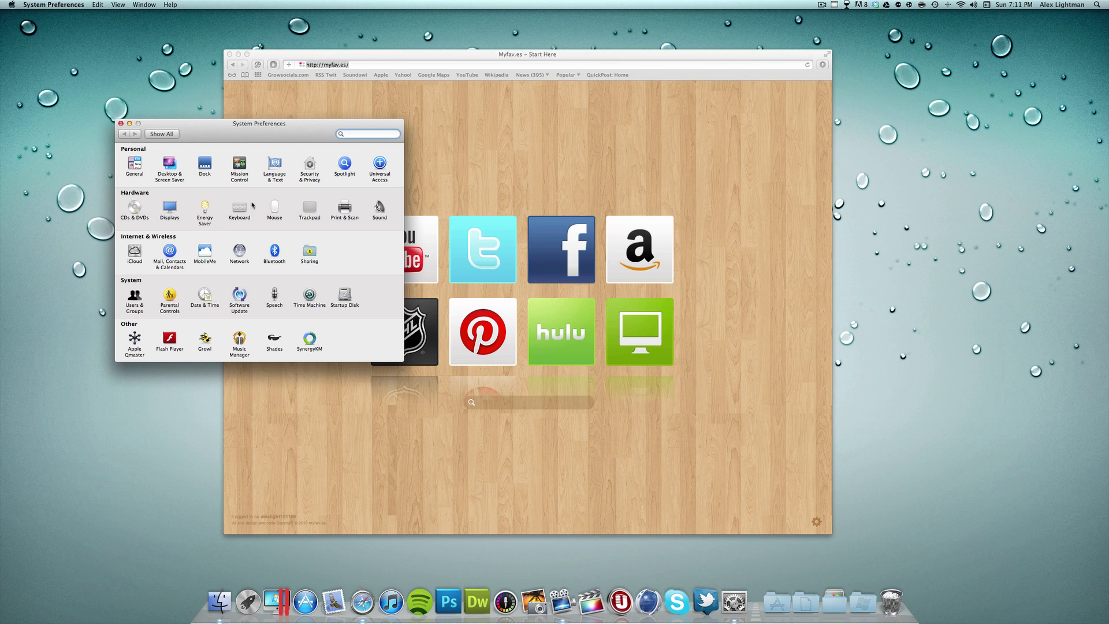
- Uncheck 'Restore windows when quitting and re-opening apps' in General, then close System Preferences
click(135, 165)
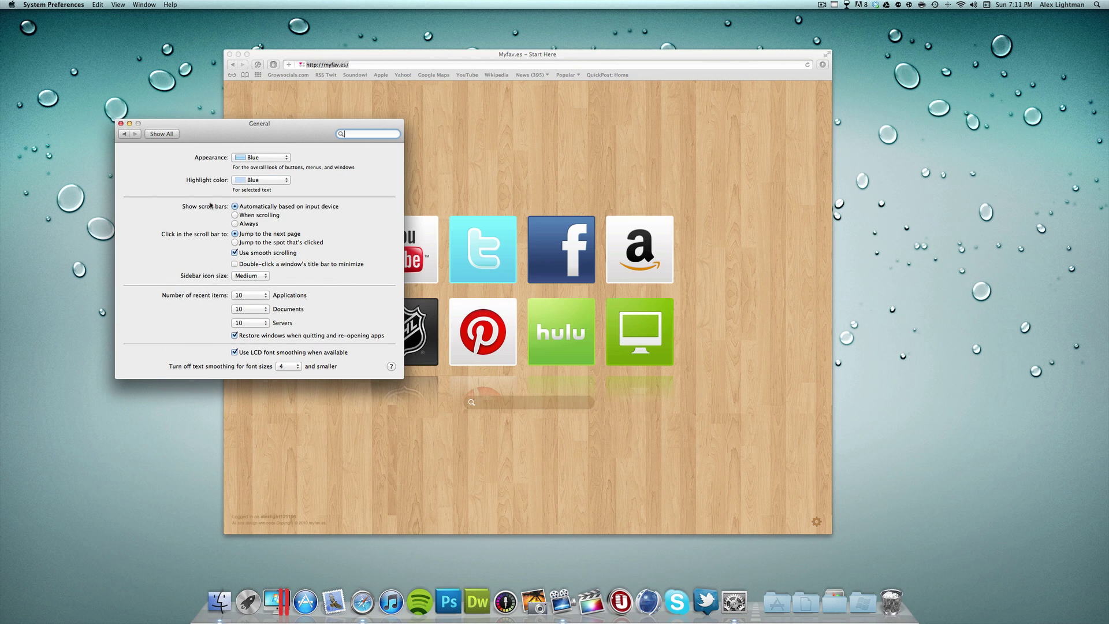
click(234, 336)
click(154, 134)
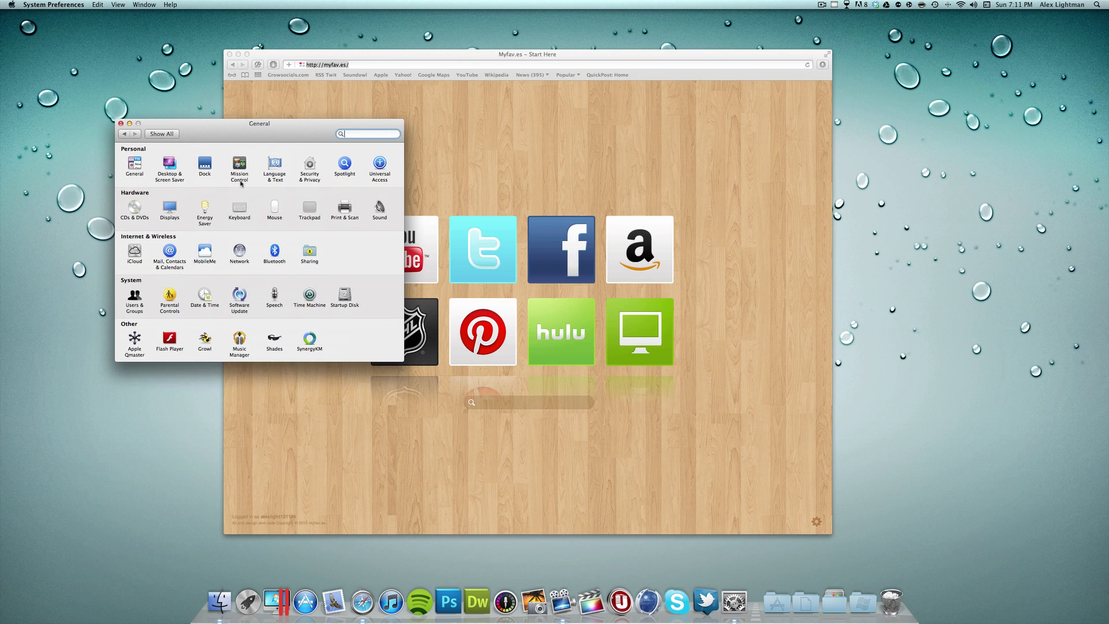
click(120, 123)
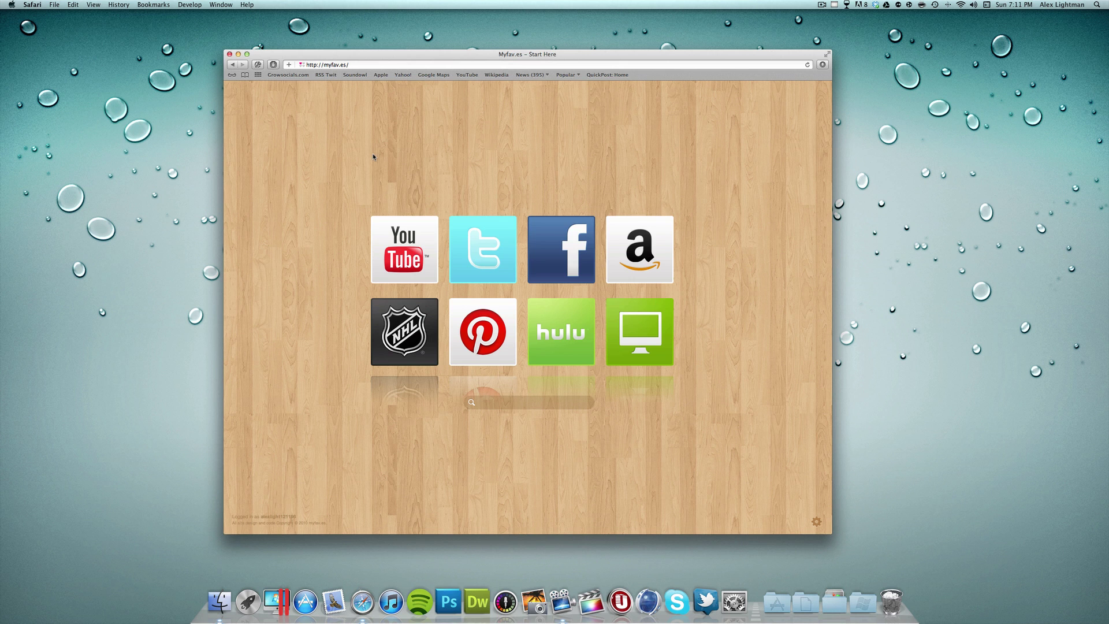
click(353, 64)
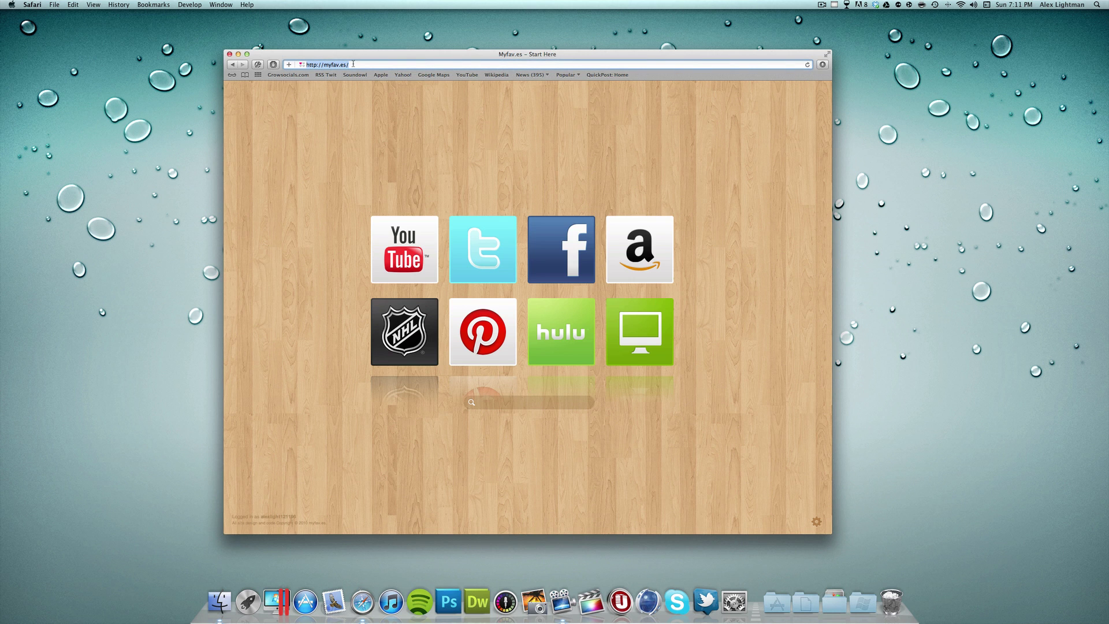
text(google.com/)
key(Return)
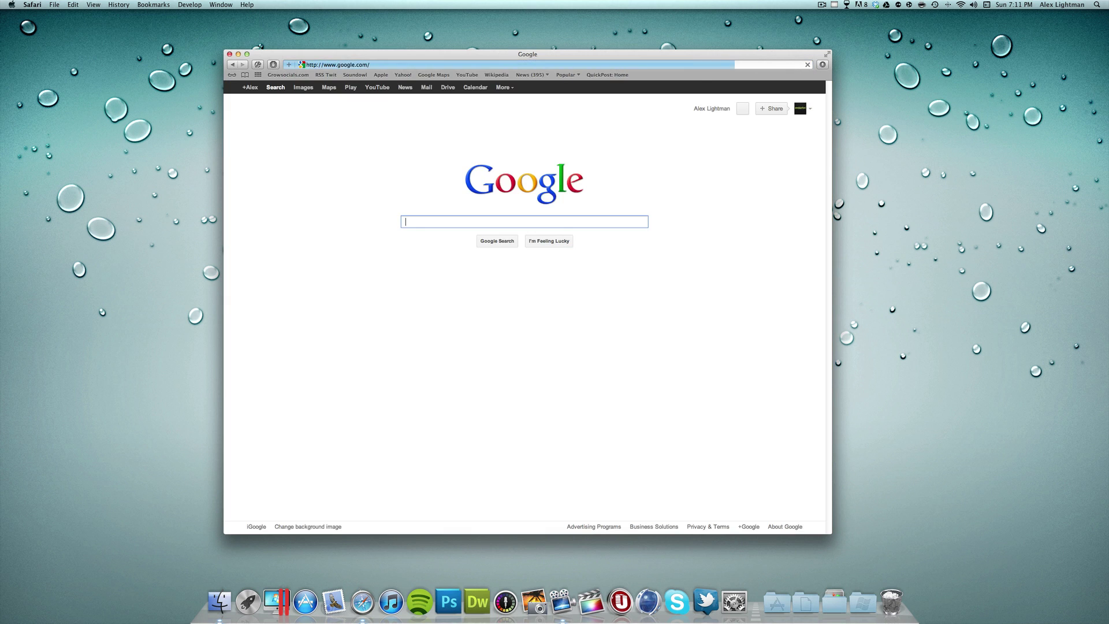
key(super+h)
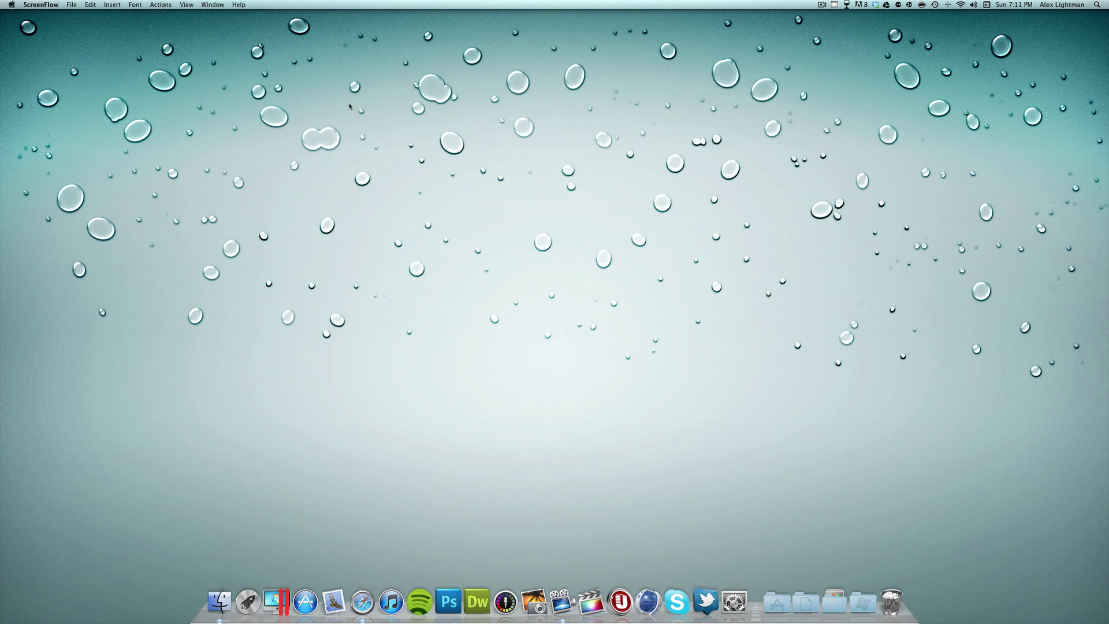
click(363, 601)
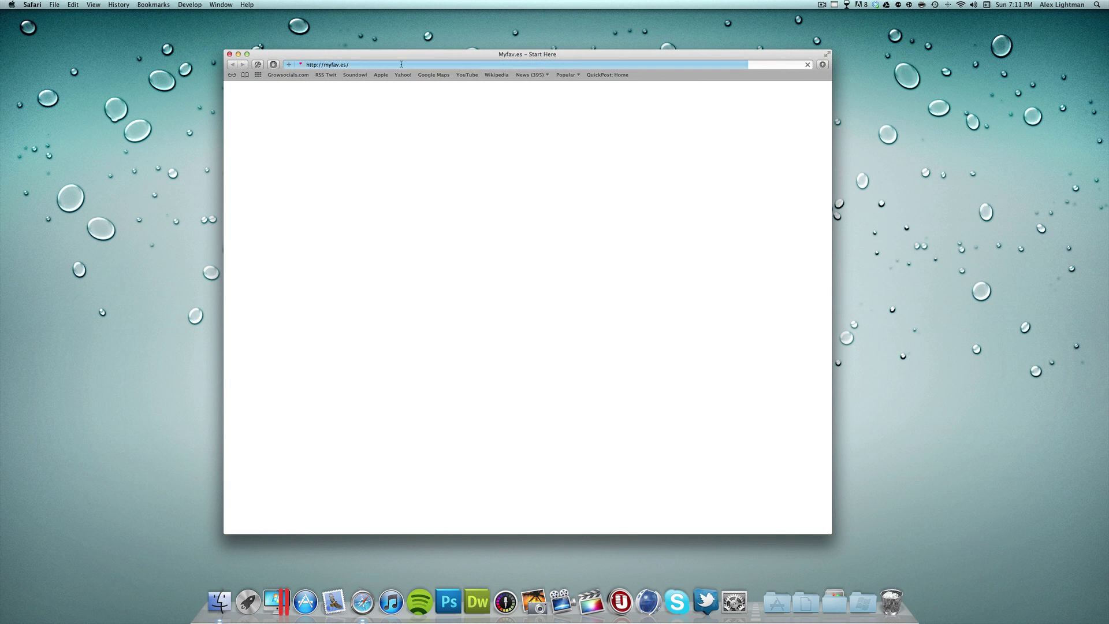
text(google.com/)
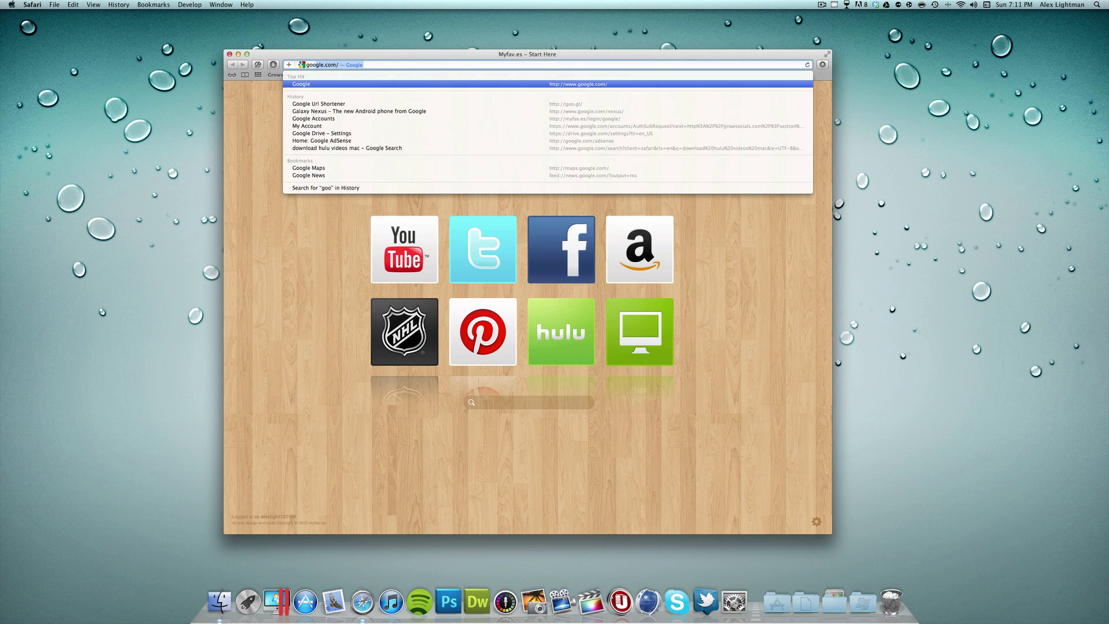
key(Return)
key(super+h)
click(370, 605)
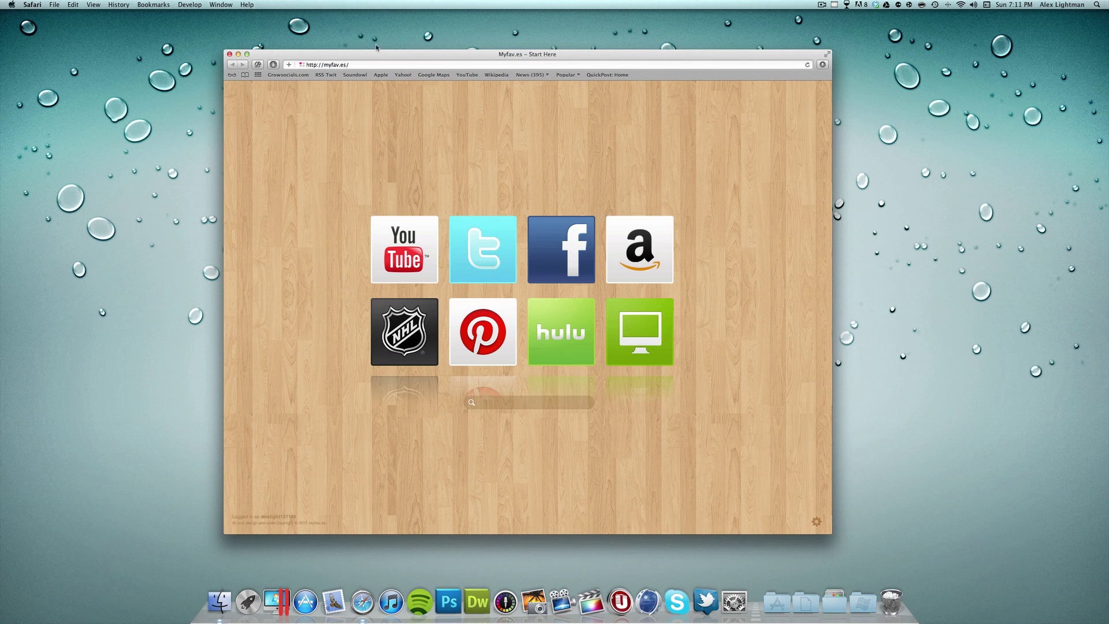
- Turn window restoring on in General and load google.com in Safari
click(735, 601)
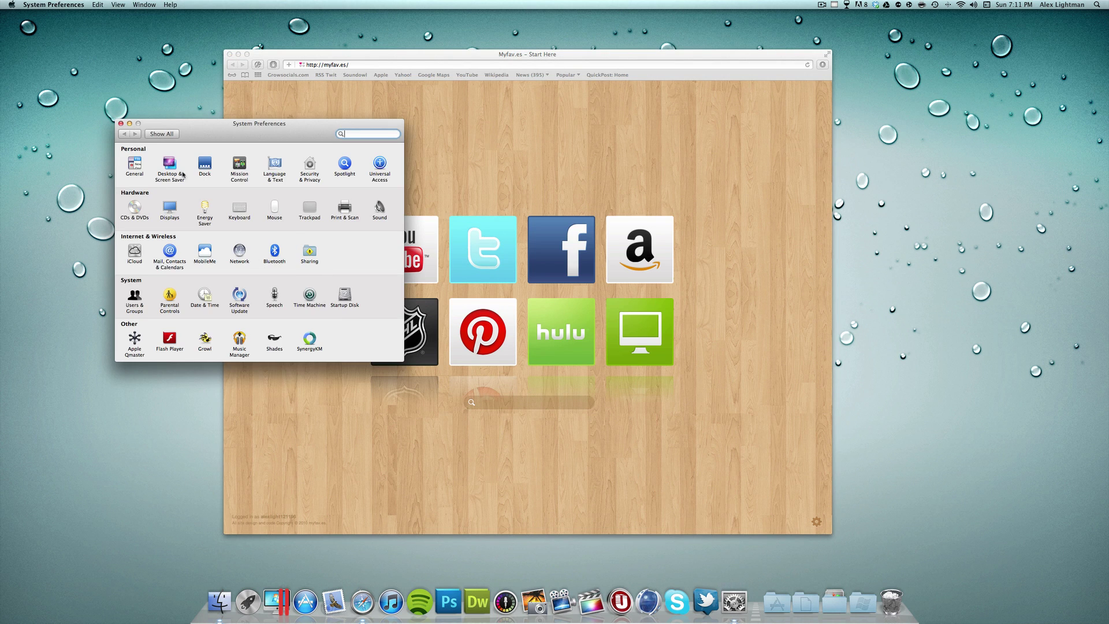
click(142, 172)
click(245, 338)
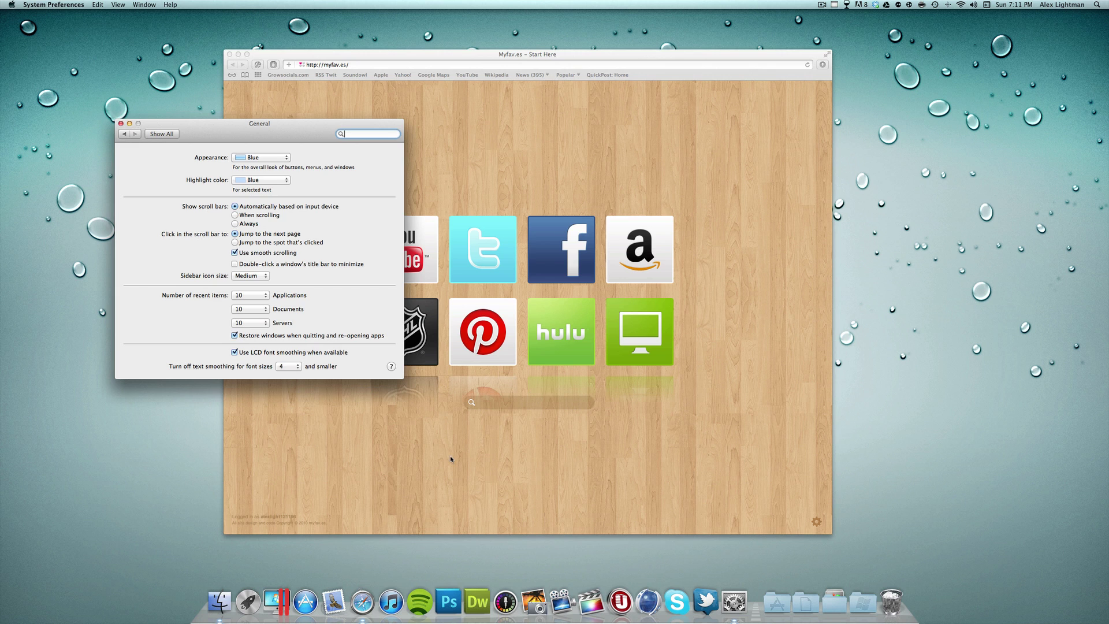
click(450, 460)
click(363, 64)
text(google.com/)
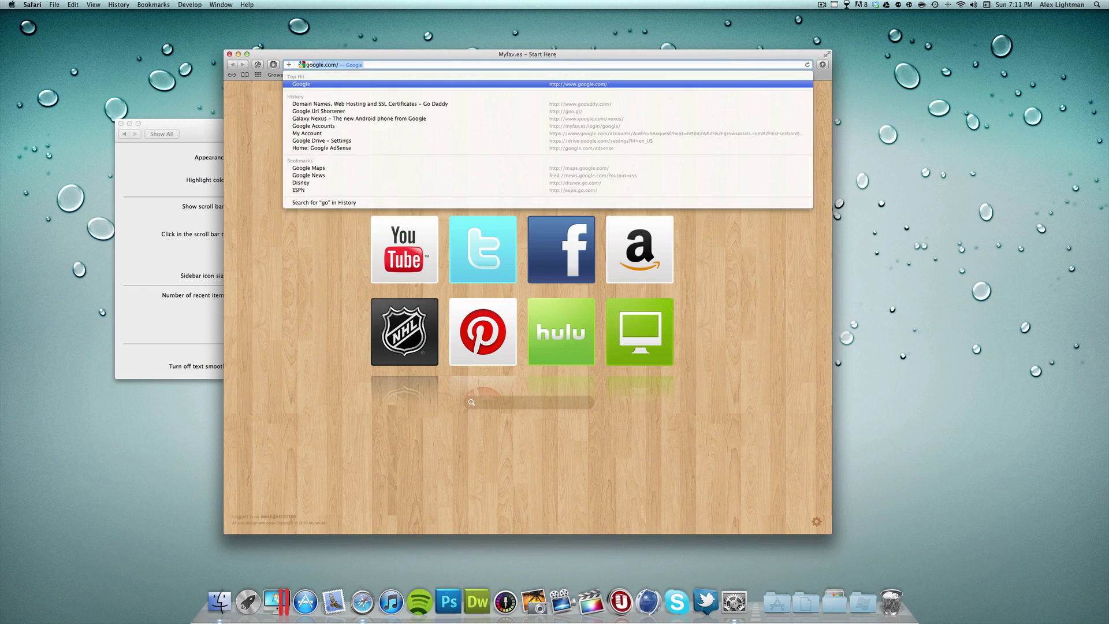
key(Return)
- Quit and relaunch Safari to test restoring, then switch restoring off and quit System Preferences
key(super+q)
click(363, 602)
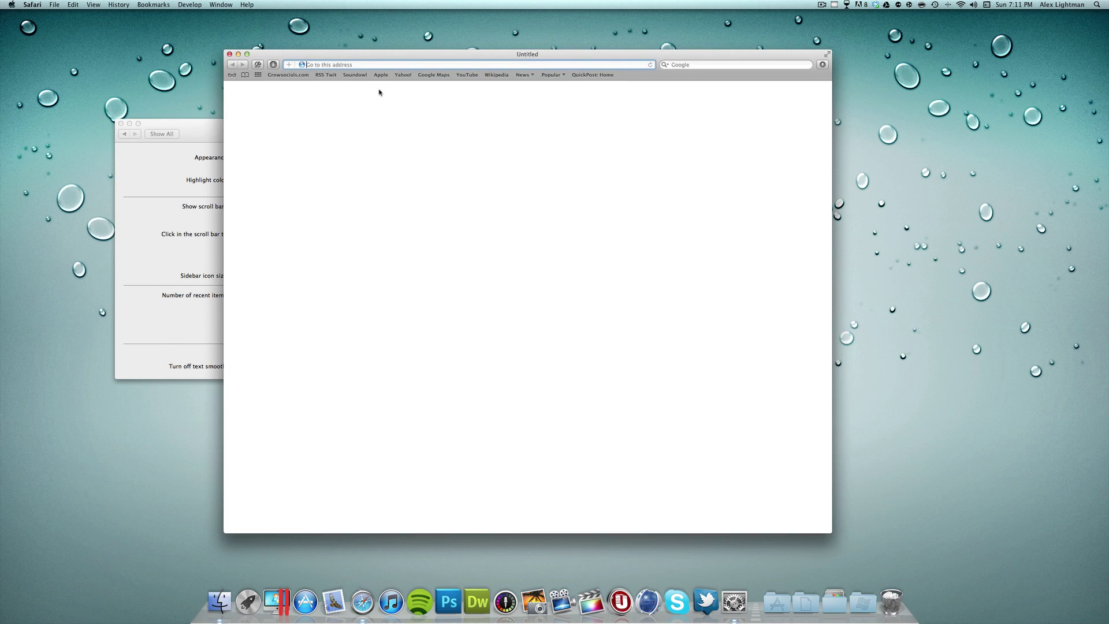
click(368, 68)
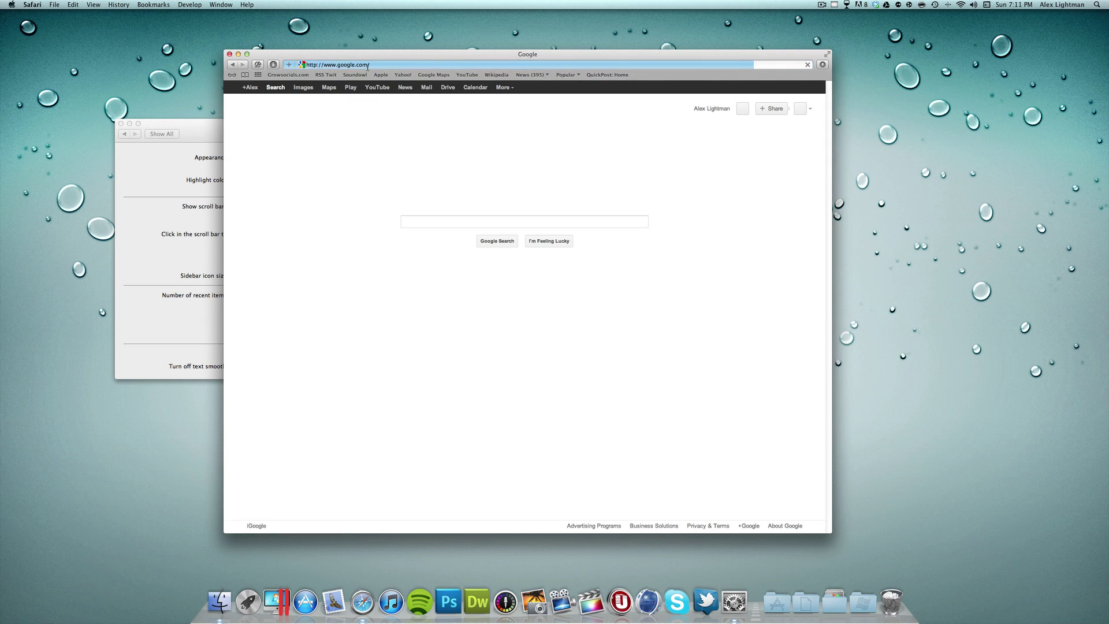
click(153, 264)
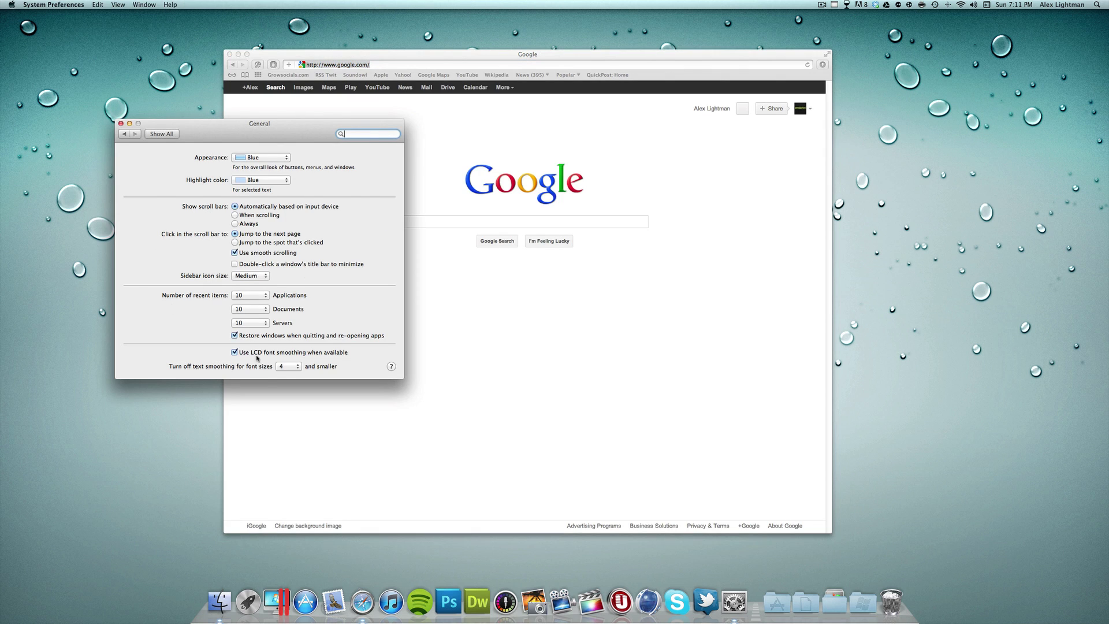
click(261, 337)
key(super+q)
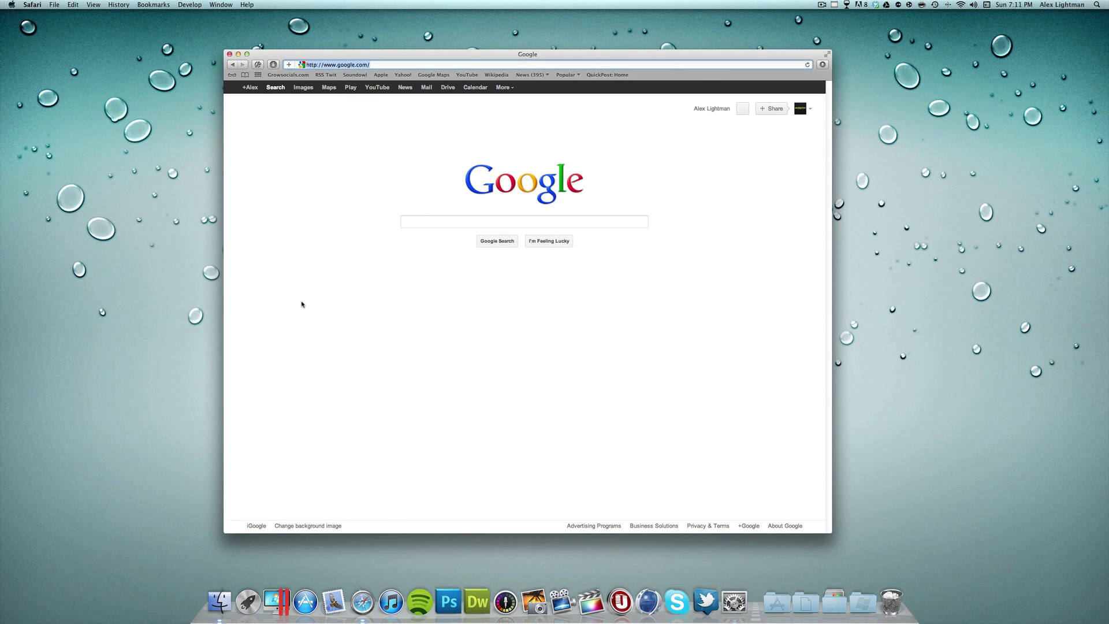
- Load the MyFav.es start page by entering 'my' in Safari's address bar
click(396, 64)
text(myfav.es/)
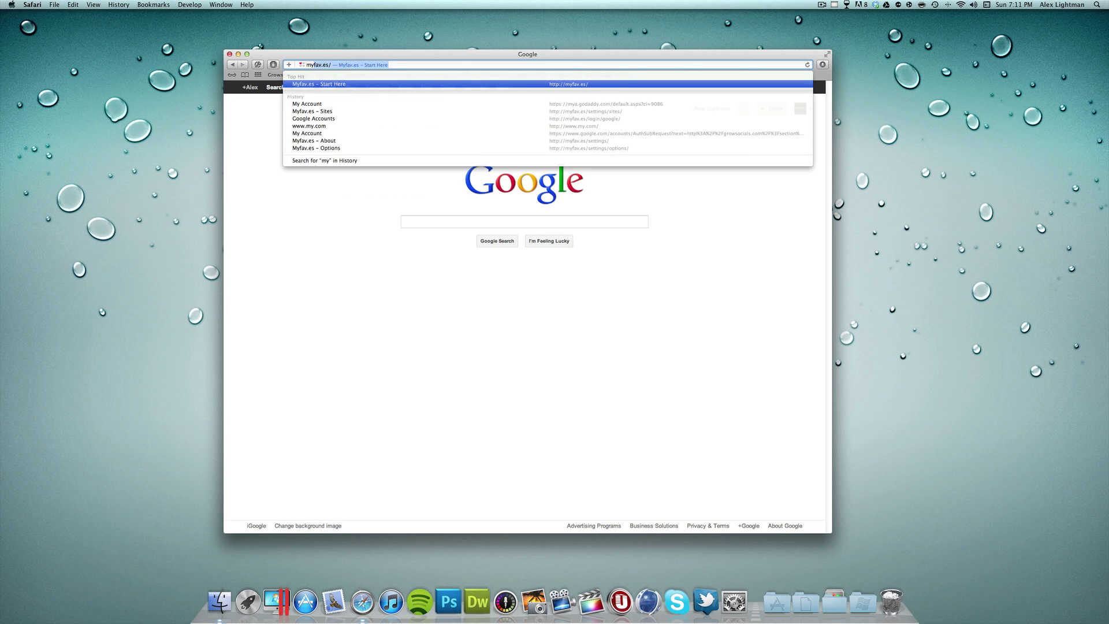
key(Return)
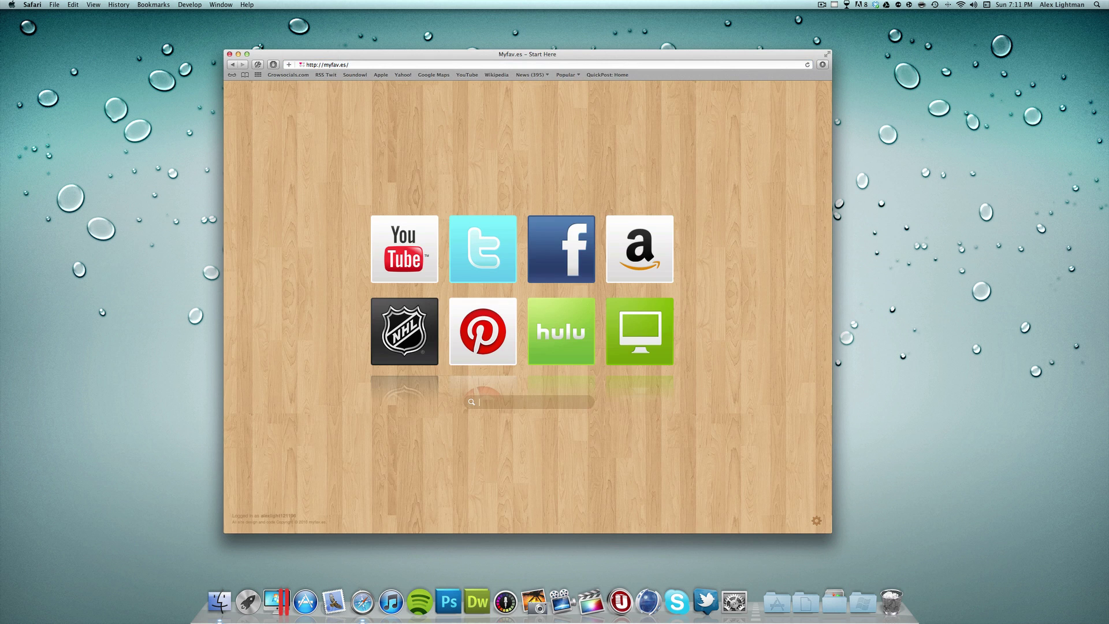